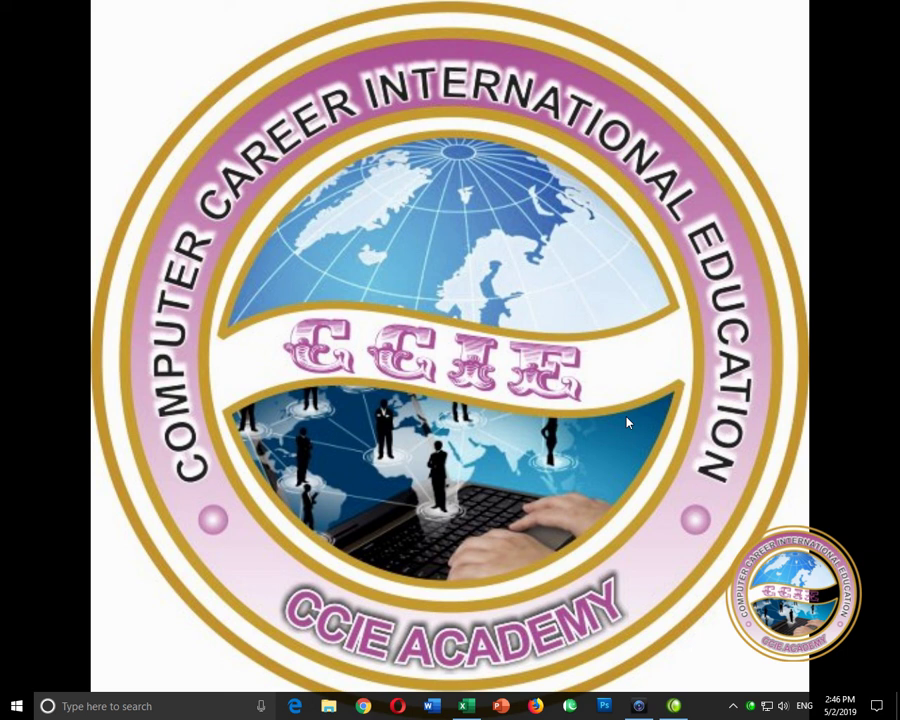
Refresh the desktop three times from its right-click menu
{"action": "right_click", "coordinate": [292, 233]}
{"action": "left_click", "coordinate": [323, 269]}
{"action": "right_click", "coordinate": [325, 247]}
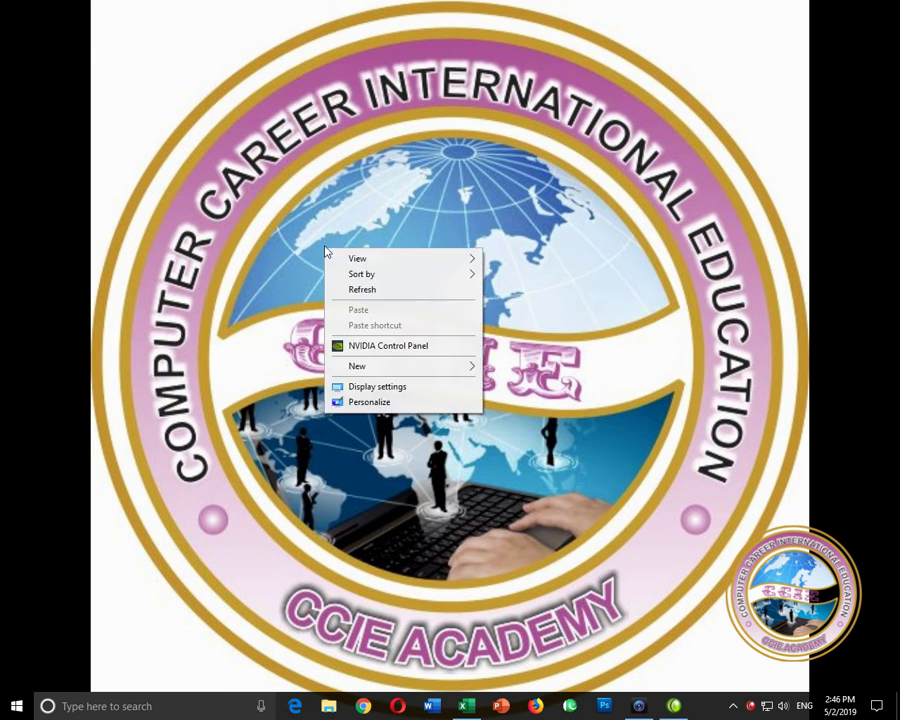
{"action": "left_click", "coordinate": [470, 291]}
{"action": "right_click", "coordinate": [361, 258]}
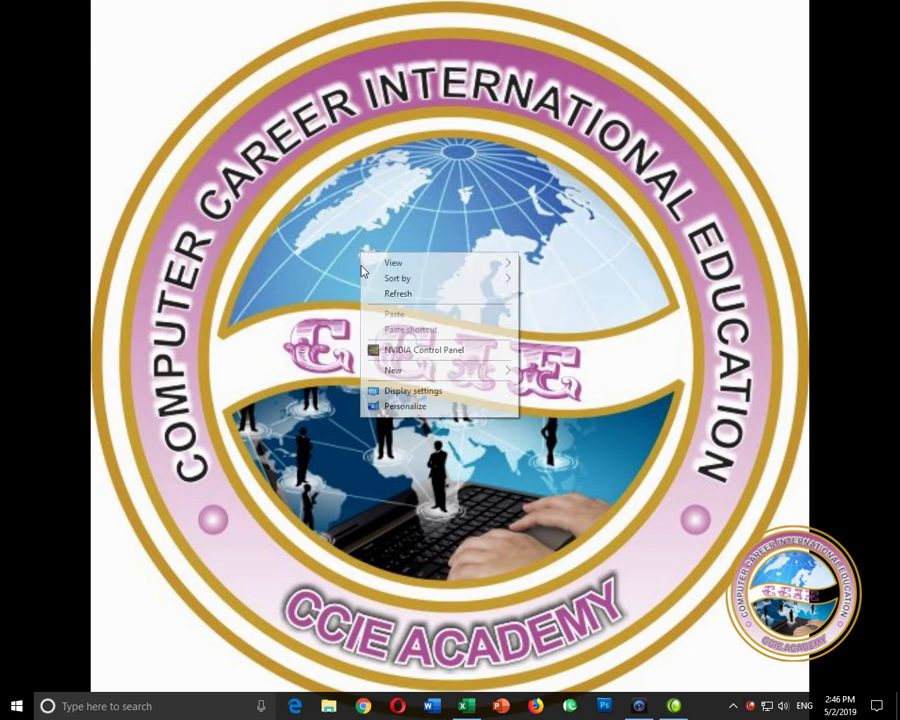
{"action": "left_click", "coordinate": [375, 294]}
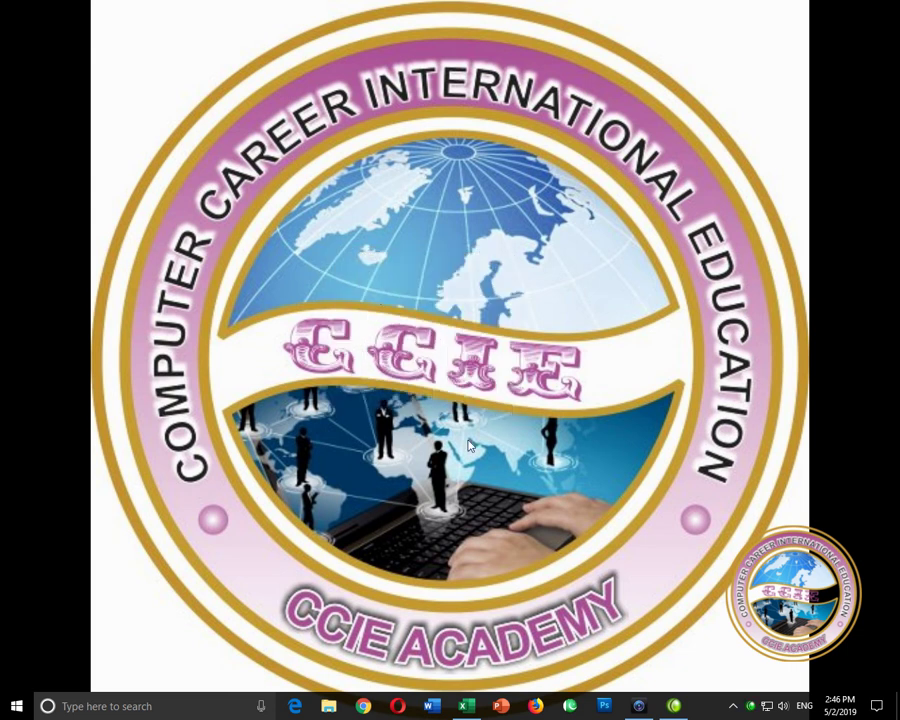
Bring the marks workbook forward and enter the heading Grad in G3
{"action": "left_click", "coordinate": [473, 708]}
{"action": "left_click", "coordinate": [458, 555]}
{"action": "left_click", "coordinate": [631, 245]}
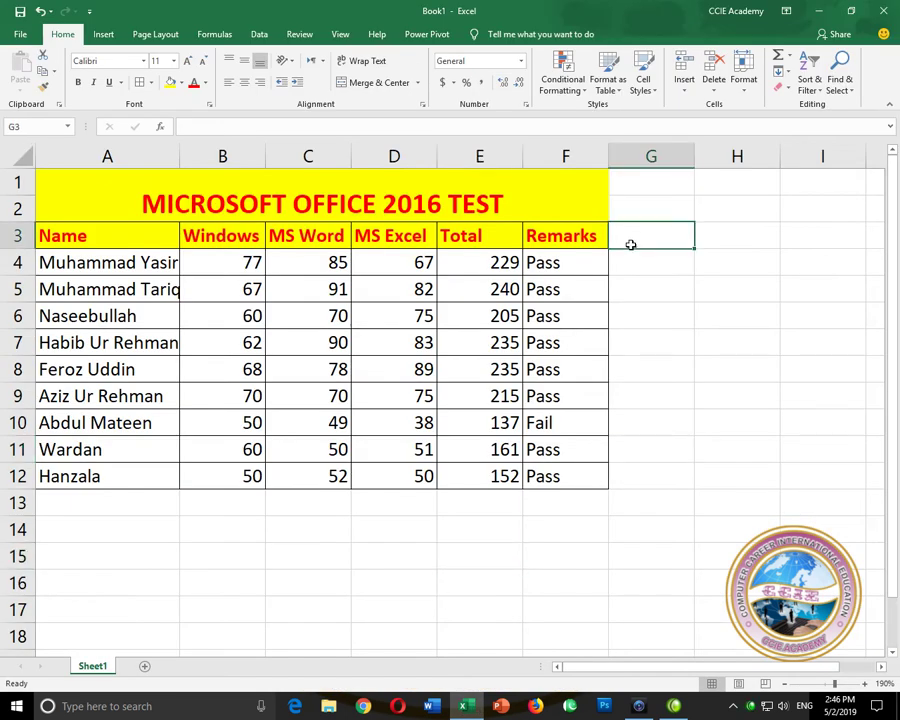
{"action": "type", "text": "Grad"}
{"action": "key", "text": "Return"}
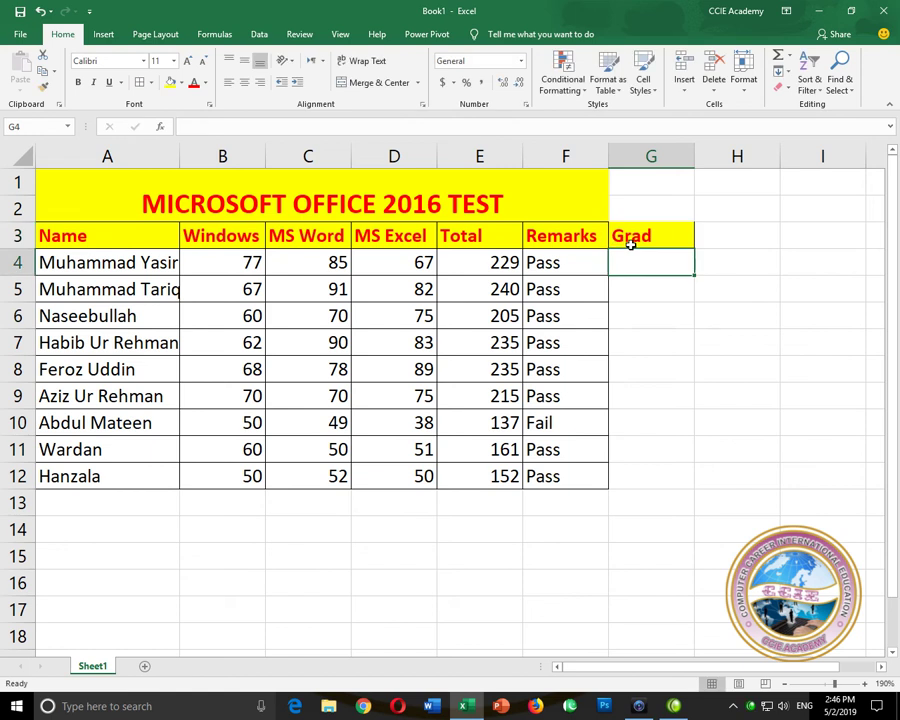
{"action": "left_click", "coordinate": [246, 258]}
{"action": "left_click", "coordinate": [304, 256]}
{"action": "left_click", "coordinate": [366, 251]}
{"action": "left_click", "coordinate": [742, 235]}
{"action": "type", "text": "A"}
{"action": "key", "text": "Return"}
{"action": "type", "text": "B"}
{"action": "key", "text": "Return"}
{"action": "type", "text": "C"}
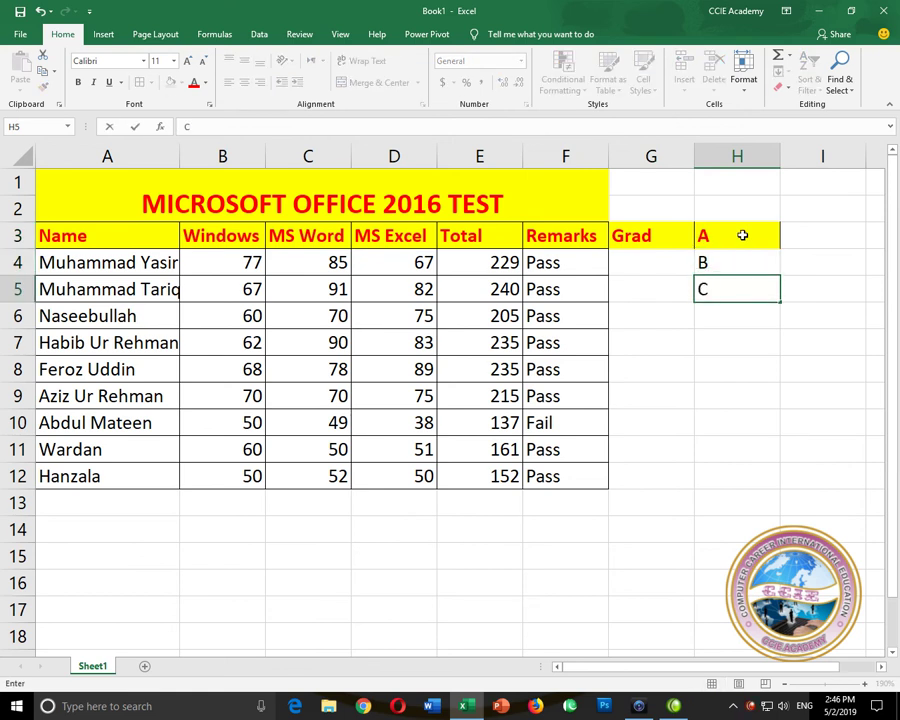
{"action": "key", "text": "BackSpace"}
{"action": "left_click", "coordinate": [742, 235]}
{"action": "key", "text": "ctrl+z"}
{"action": "key", "text": "ctrl+z"}
{"action": "key", "text": "ctrl+z"}
{"action": "left_click", "coordinate": [123, 530]}
Enter the labels A, B, C, D and 'Pass or Fail' down A14:A18
{"action": "type", "text": "A"}
{"action": "key", "text": "Tab"}
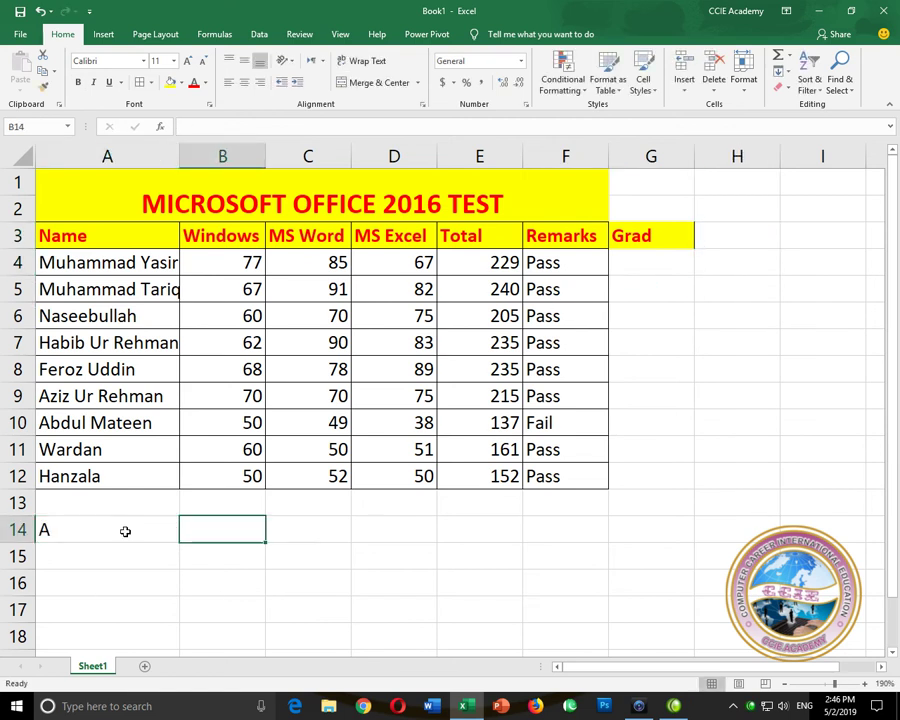
{"action": "key", "text": "Return"}
{"action": "type", "text": "B"}
{"action": "key", "text": "Return"}
{"action": "type", "text": "C"}
{"action": "key", "text": "Return"}
{"action": "type", "text": "D"}
{"action": "key", "text": "Return"}
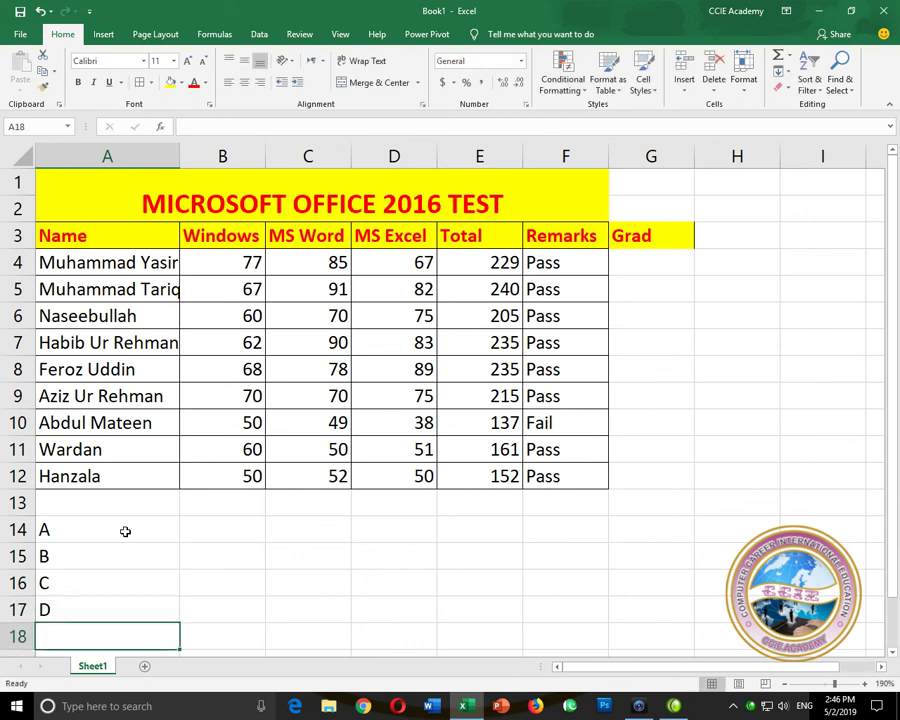
{"action": "type", "text": "Pass"}
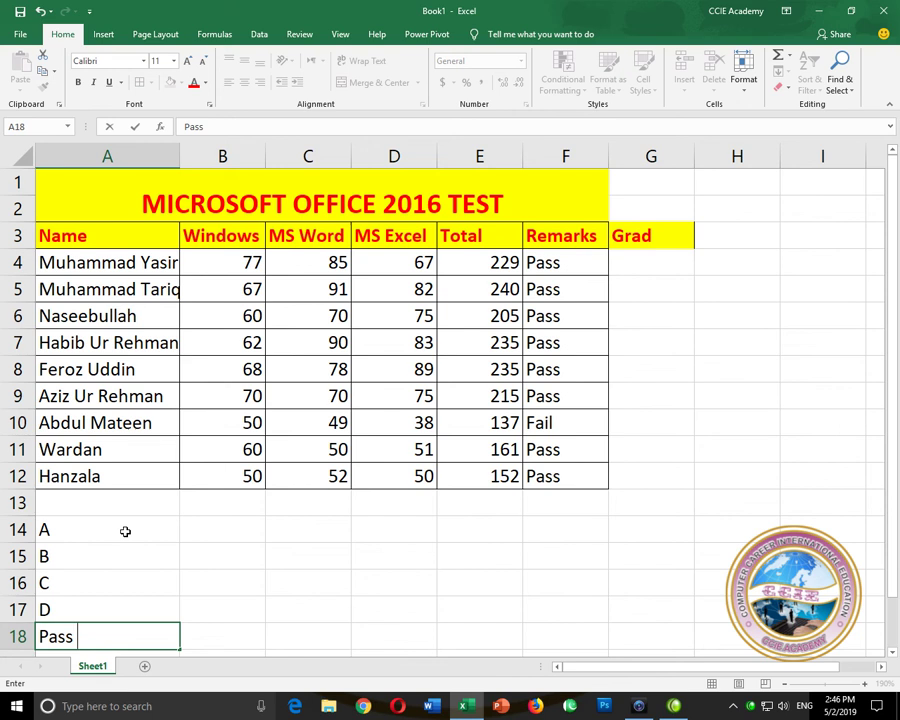
{"action": "type", "text": " or Fail"}
{"action": "key", "text": "Tab"}
{"action": "key", "text": "Up"}
{"action": "key", "text": "Up"}
{"action": "key", "text": "Up"}
{"action": "key", "text": "Up"}
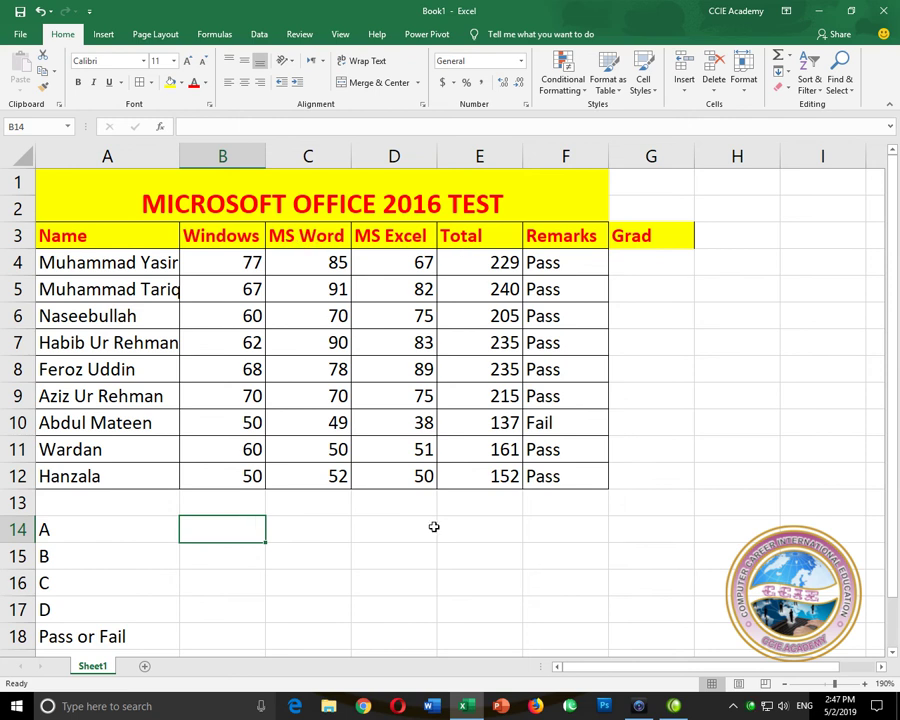
Enter cut-offs 270, 230, 190, 165 and 150 in B14:B18
{"action": "type", "text": "27"}
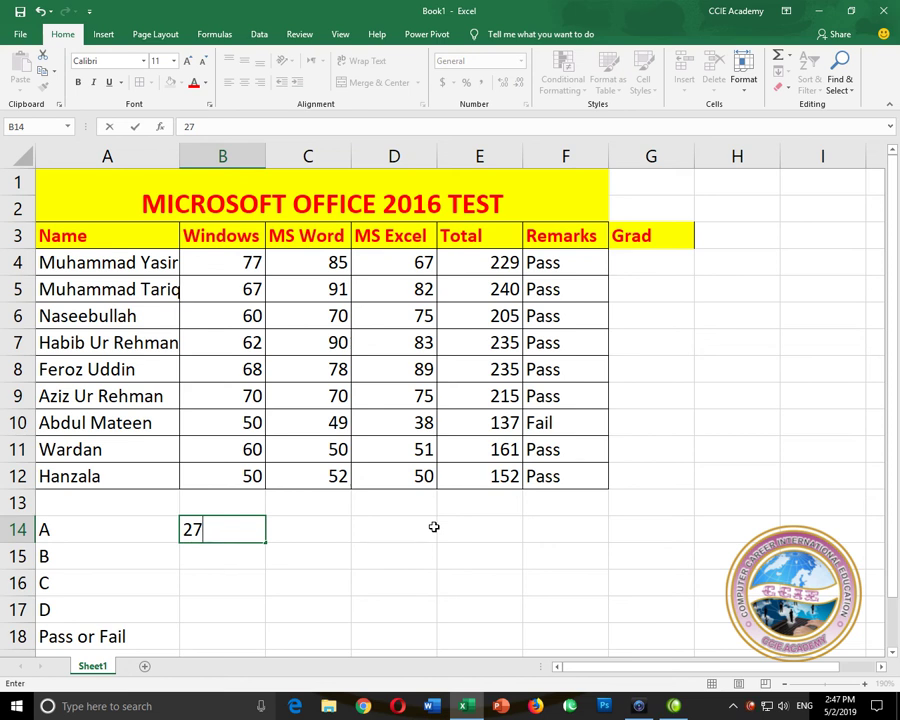
{"action": "type", "text": "0"}
{"action": "key", "text": "Return"}
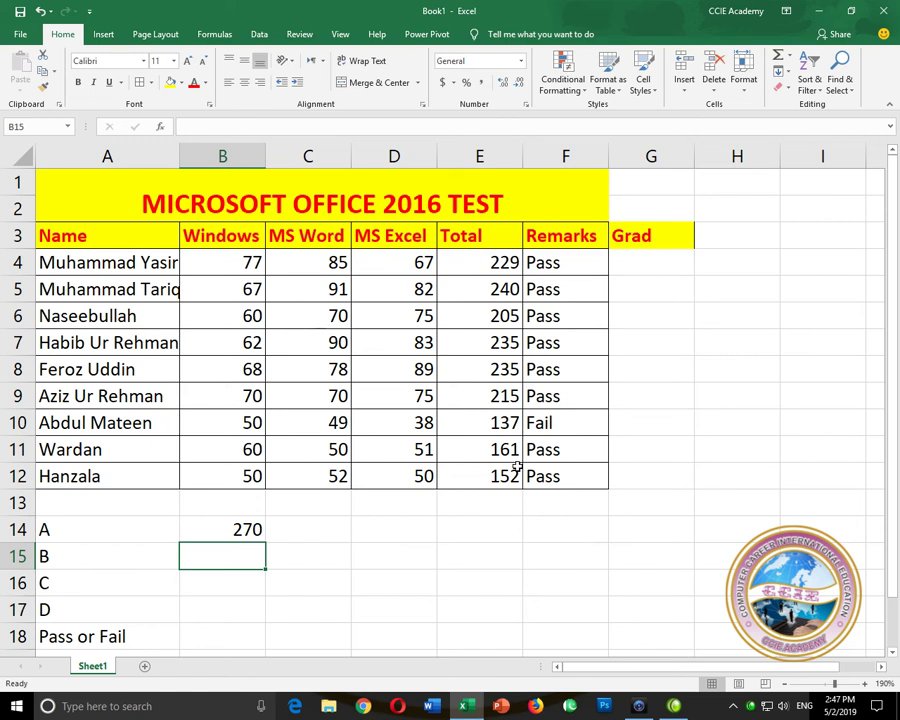
{"action": "type", "text": "230"}
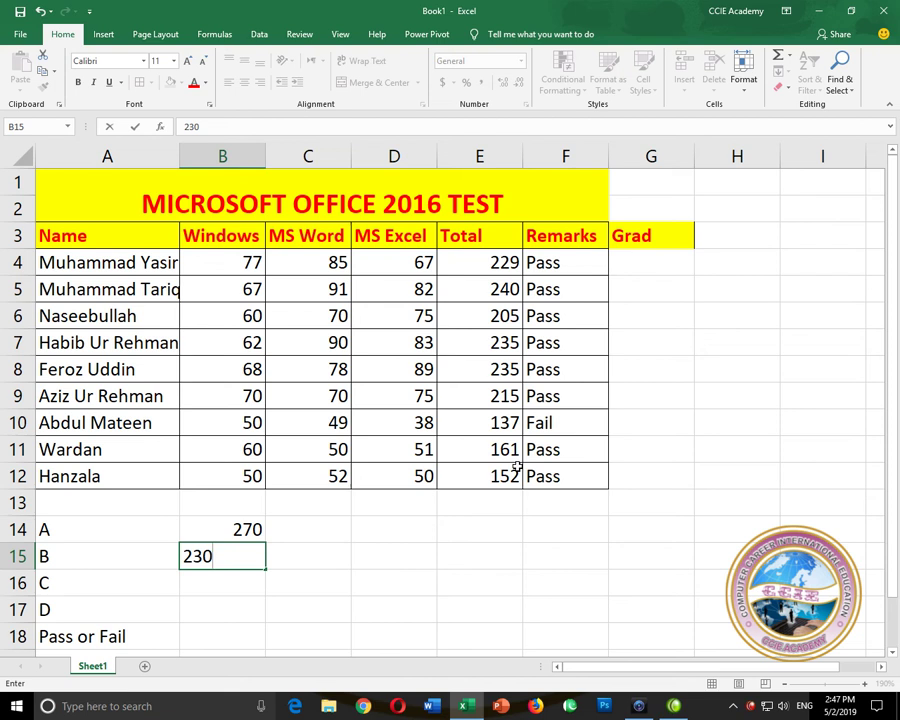
{"action": "key", "text": "Return"}
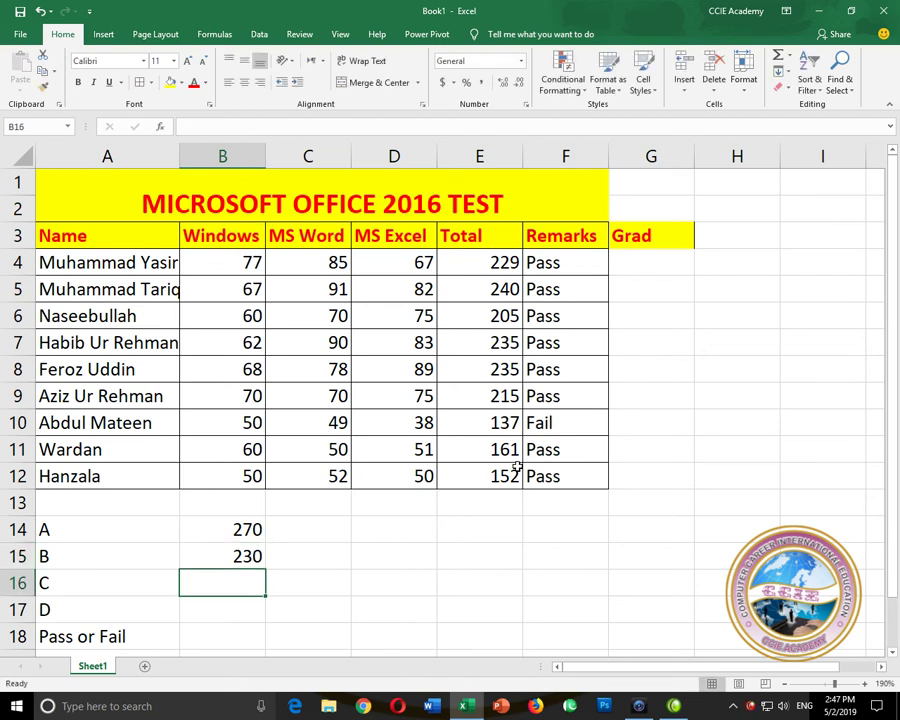
{"action": "type", "text": "190"}
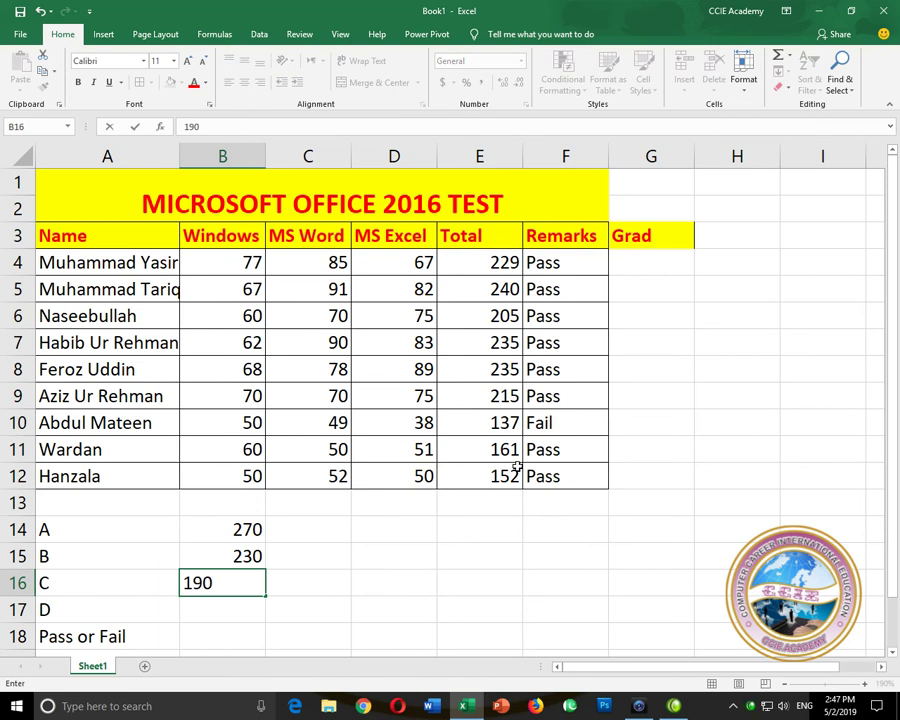
{"action": "key", "text": "Return"}
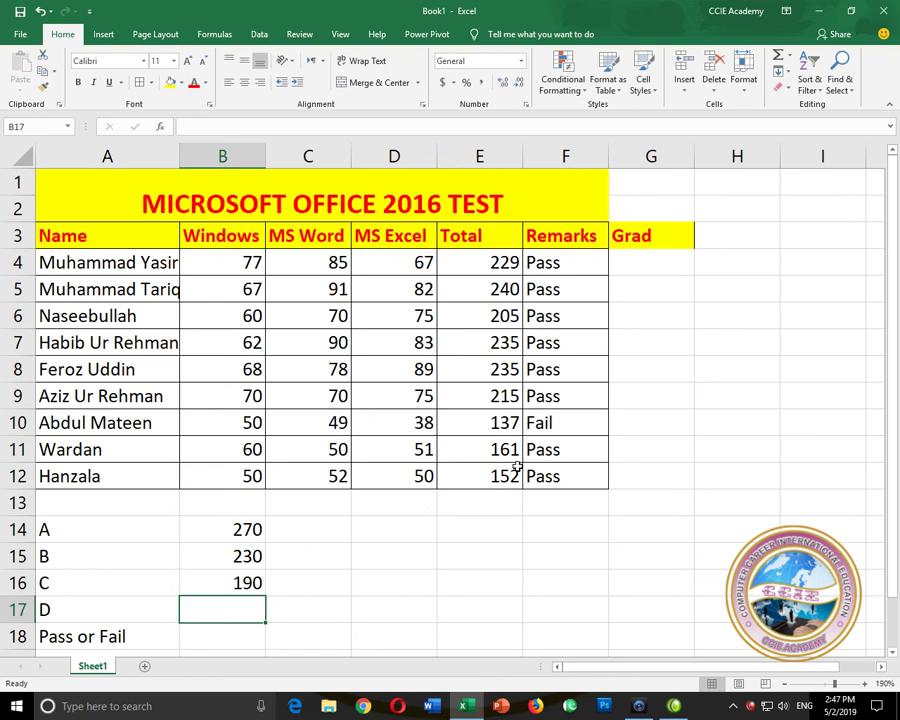
{"action": "type", "text": "161"}
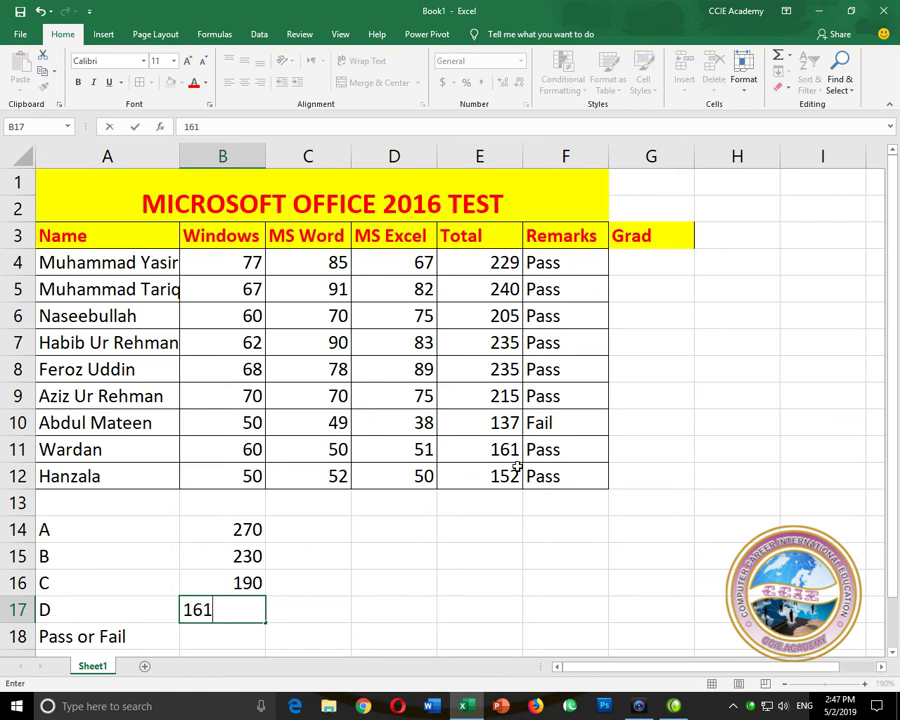
{"action": "key", "text": "BackSpace"}
{"action": "type", "text": "5"}
{"action": "key", "text": "Return"}
{"action": "type", "text": "150"}
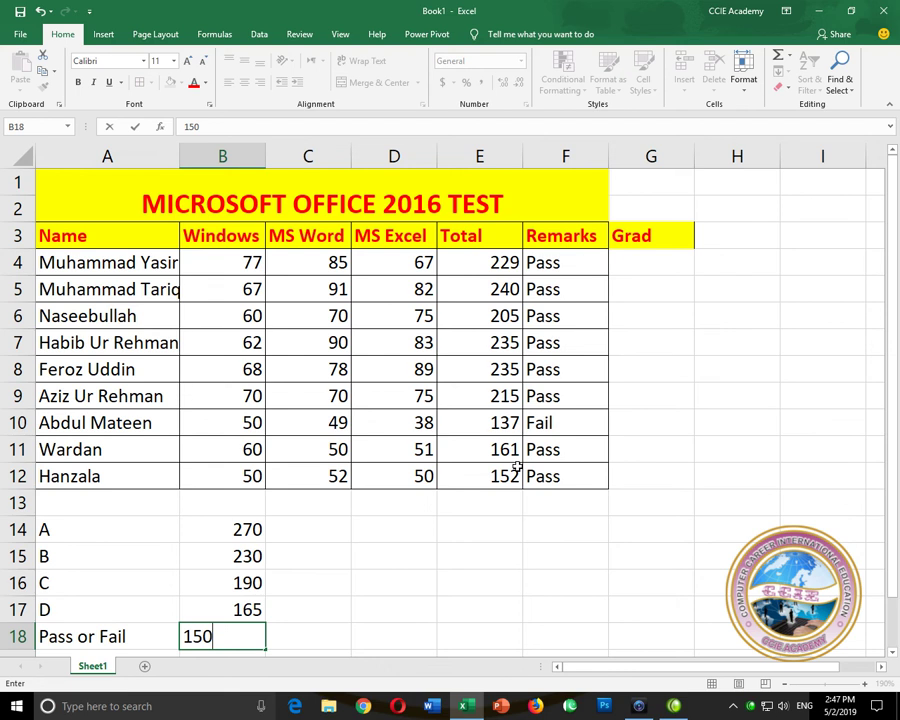
{"action": "key", "text": "Left"}
Split the last label into Pass and Fail, giving Fail the value 149
{"action": "type", "text": "Pass"}
{"action": "key", "text": "Return"}
{"action": "type", "text": "Fail"}
{"action": "key", "text": "Tab"}
{"action": "type", "text": "149"}
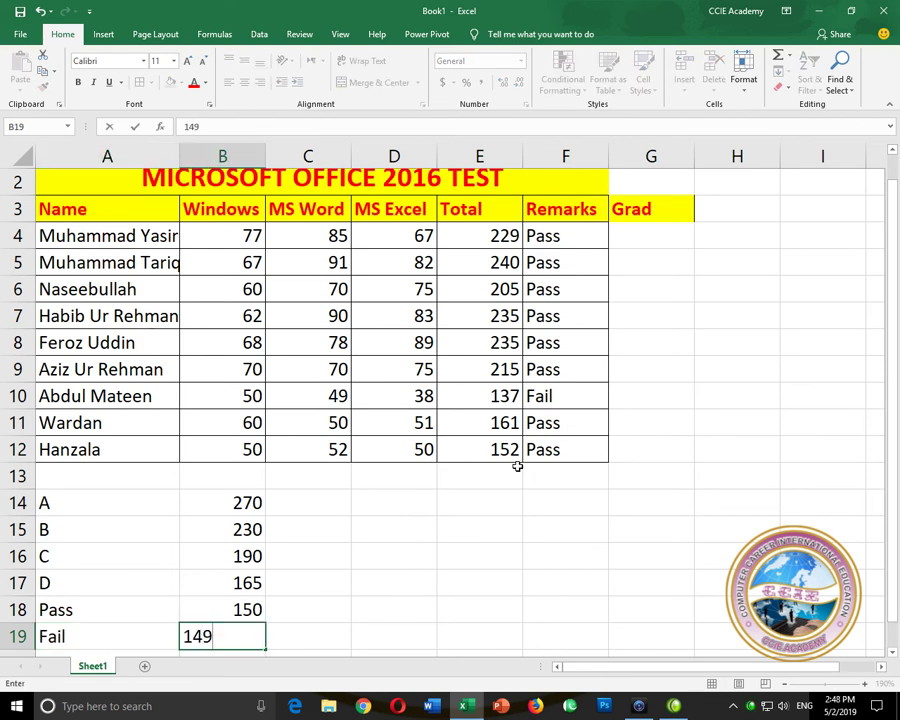
{"action": "key", "text": "Left"}
Change the Fail cut-off in B19 to <149
{"action": "key", "text": "Right"}
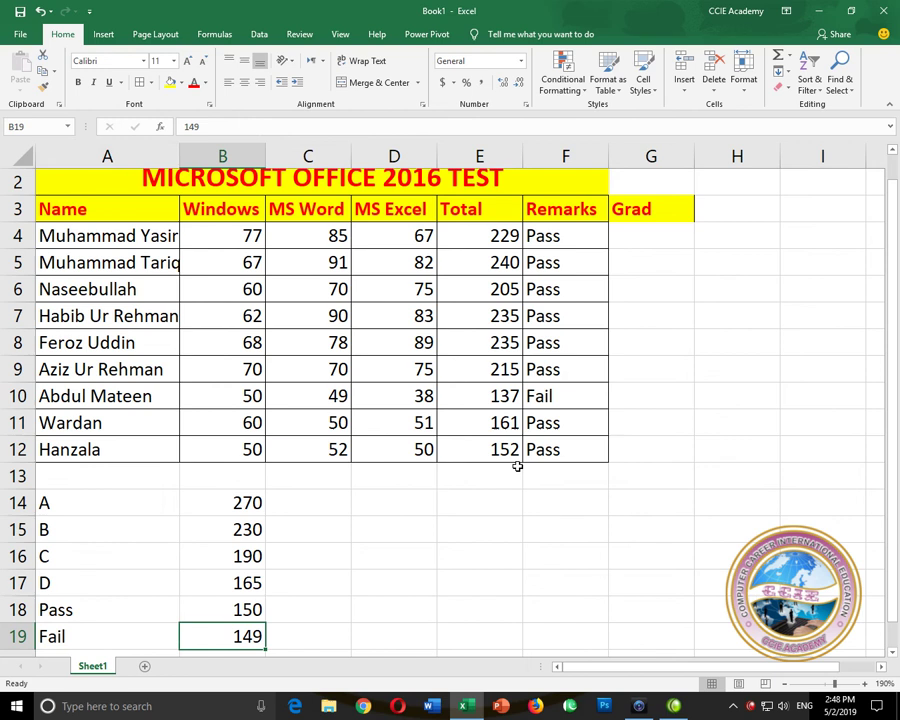
{"action": "key", "text": "Left"}
{"action": "key", "text": "Right"}
{"action": "double_click", "coordinate": [238, 634]}
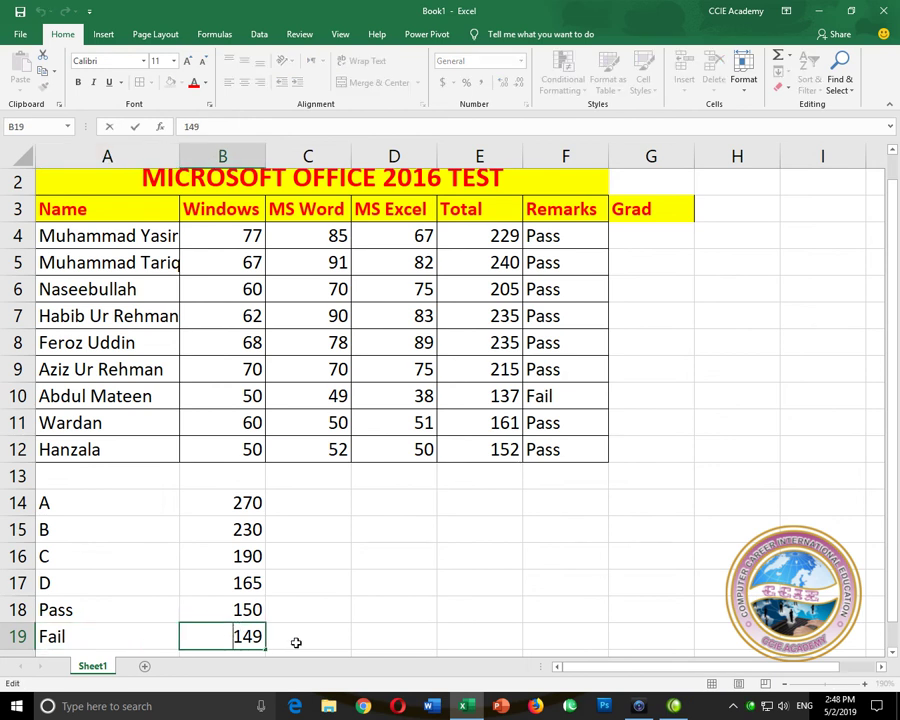
{"action": "type", "text": "<"}
{"action": "key", "text": "Return"}
{"action": "key", "text": "Up"}
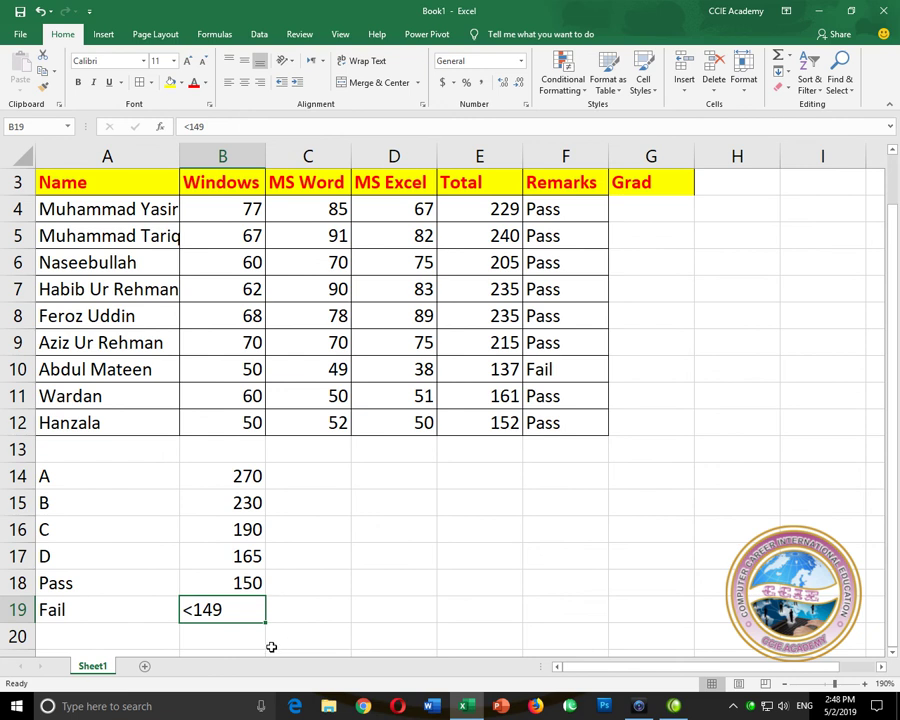
Centre the cut-off values in B14:B19
{"action": "left_click_drag", "start_coordinate": [228, 472], "coordinate": [228, 598]}
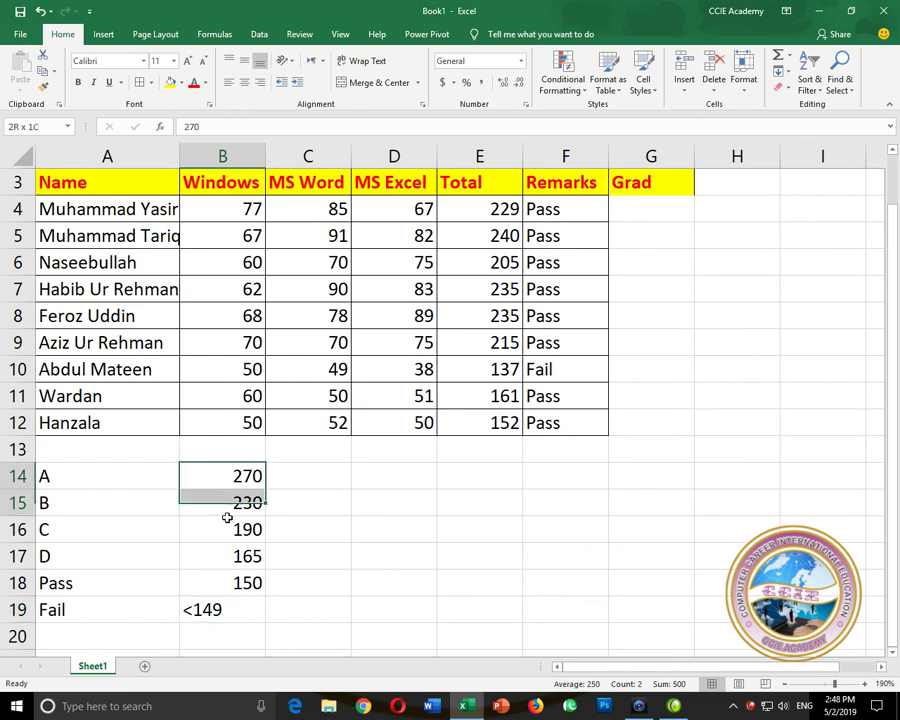
{"action": "left_click", "coordinate": [244, 82]}
{"action": "left_click", "coordinate": [394, 529]}
Merge and centre the two title rows across columns A to G
{"action": "scroll", "coordinate": [528, 301], "scroll_direction": "up", "scroll_amount": 1}
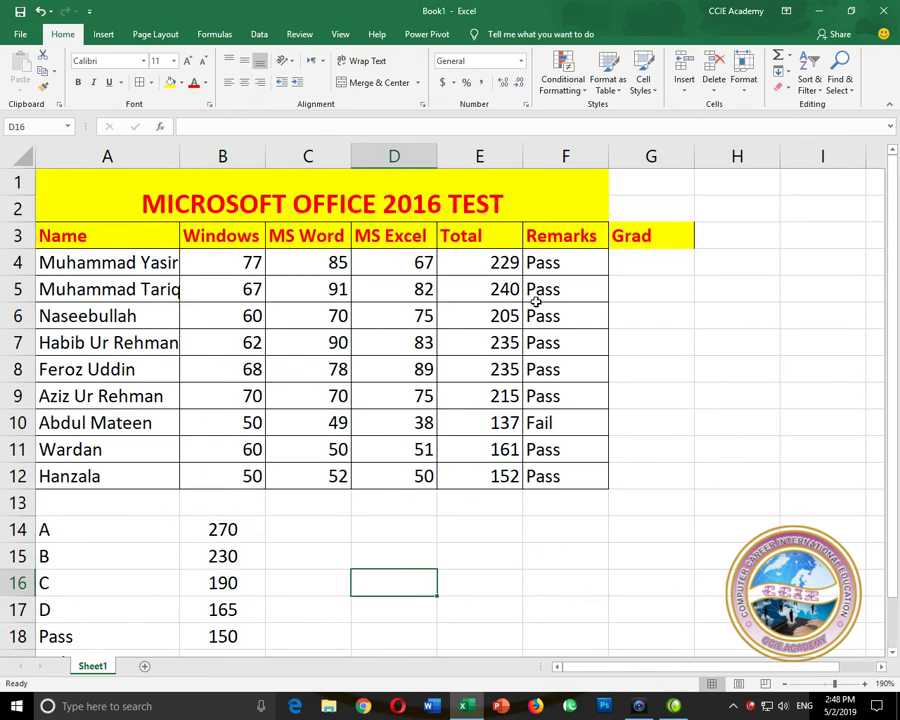
{"action": "left_click", "coordinate": [627, 263]}
{"action": "left_click_drag", "start_coordinate": [651, 476], "coordinate": [122, 212]}
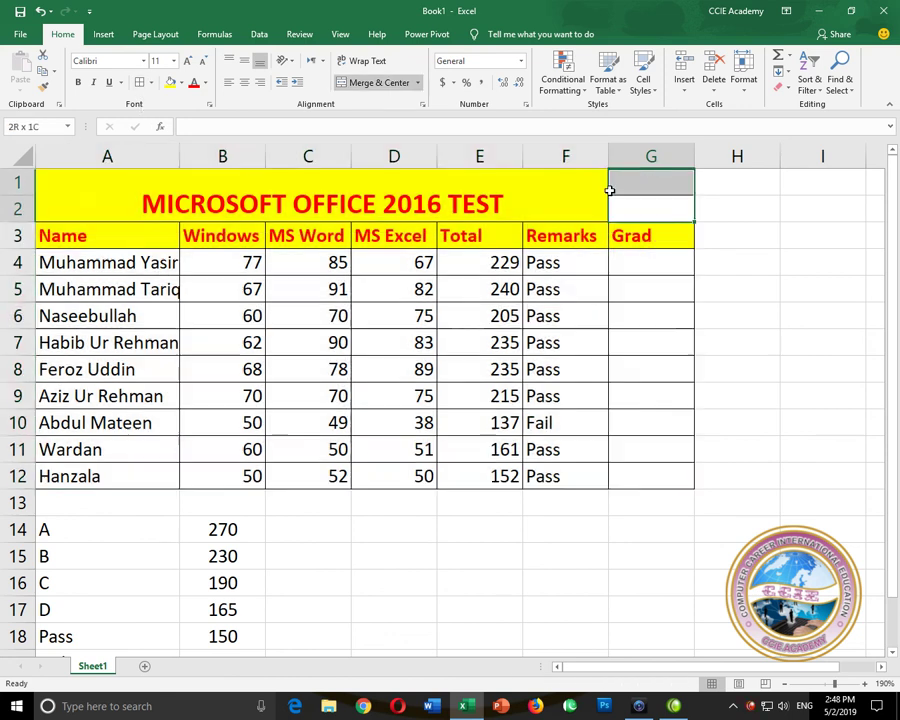
{"action": "left_click_drag", "start_coordinate": [646, 211], "coordinate": [100, 195]}
{"action": "left_click", "coordinate": [371, 84]}
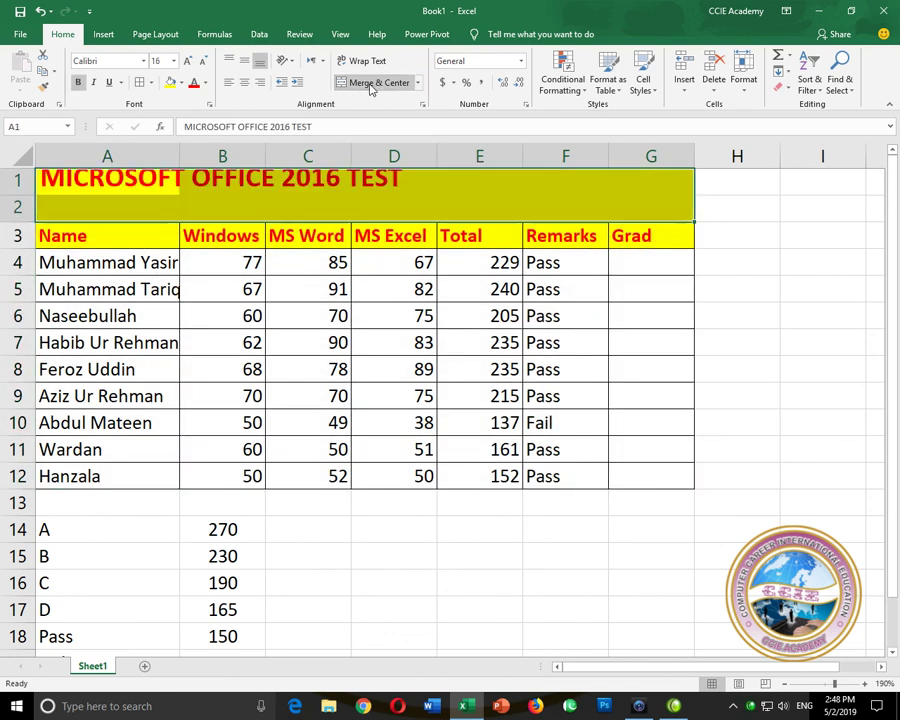
Centre-align all text in the table range A1:G12
{"action": "left_click", "coordinate": [613, 266]}
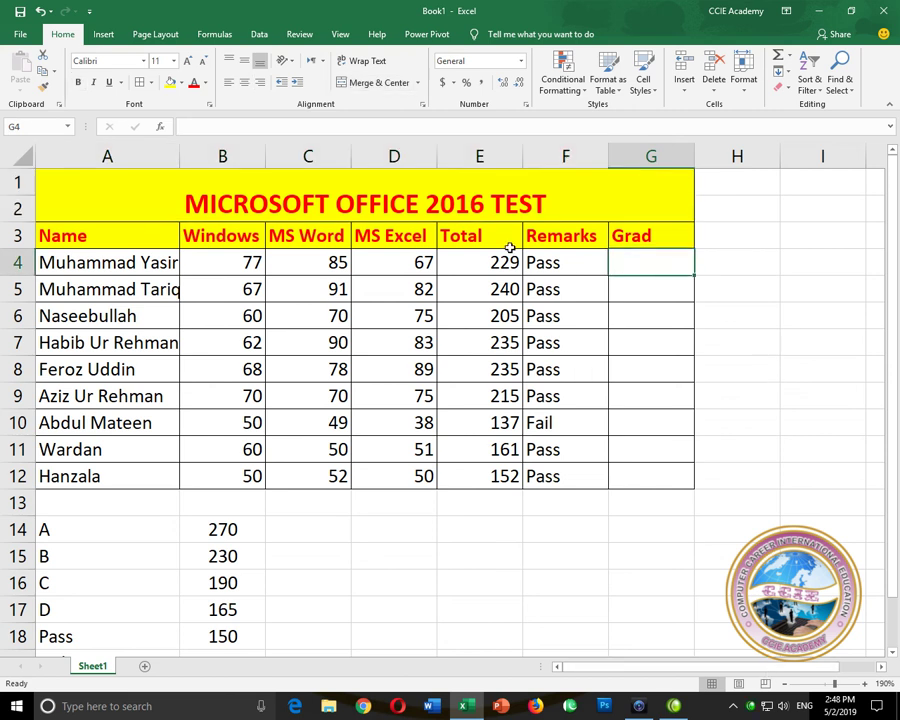
{"action": "left_click", "coordinate": [630, 235]}
{"action": "left_click_drag", "start_coordinate": [651, 476], "coordinate": [82, 205]}
{"action": "left_click", "coordinate": [244, 82]}
{"action": "left_click", "coordinate": [500, 236]}
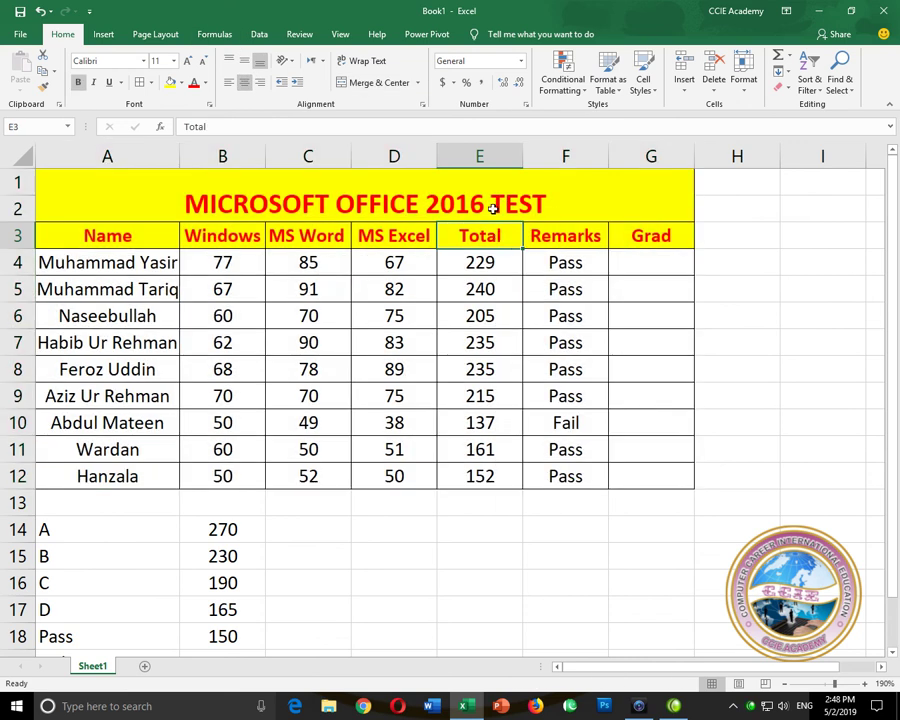
Inspect the SUM Total formulas in E4 and E5
{"action": "left_click", "coordinate": [488, 262]}
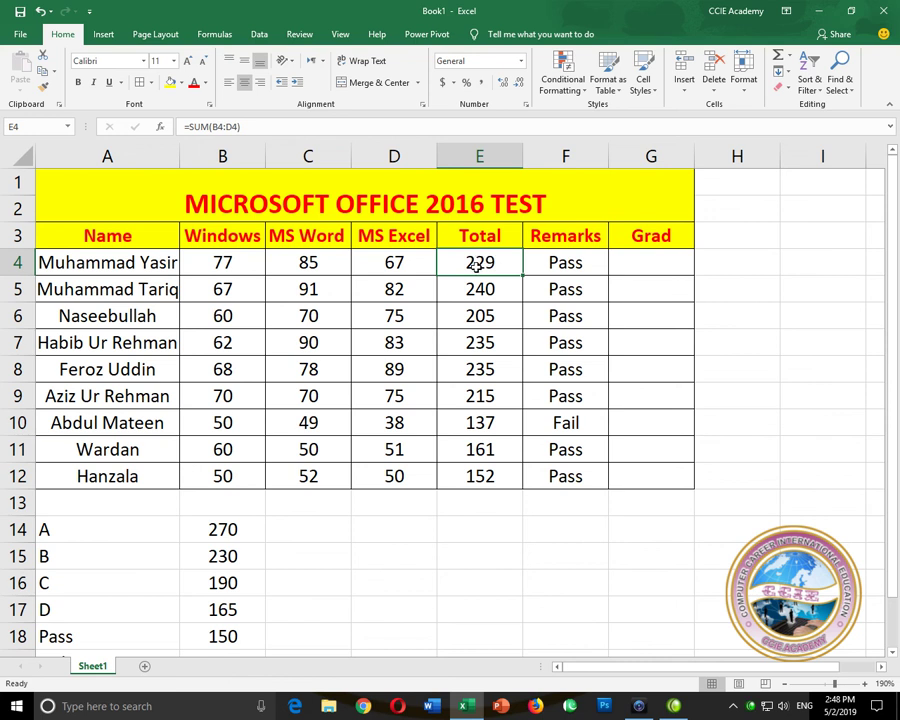
{"action": "left_click", "coordinate": [482, 283]}
{"action": "left_click", "coordinate": [484, 261]}
In G4, enter a nested IF on E4: 270 A, 230 B, 190 C, 165 D, 150 Pass, else Fail
{"action": "left_click", "coordinate": [648, 264]}
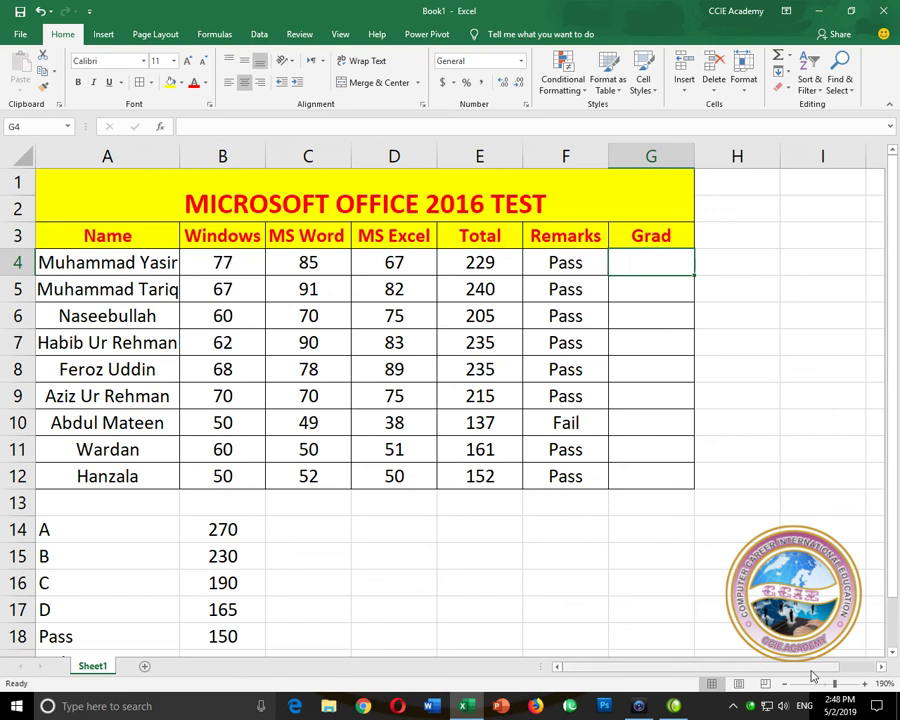
{"action": "left_click_drag", "start_coordinate": [812, 673], "coordinate": [846, 673]}
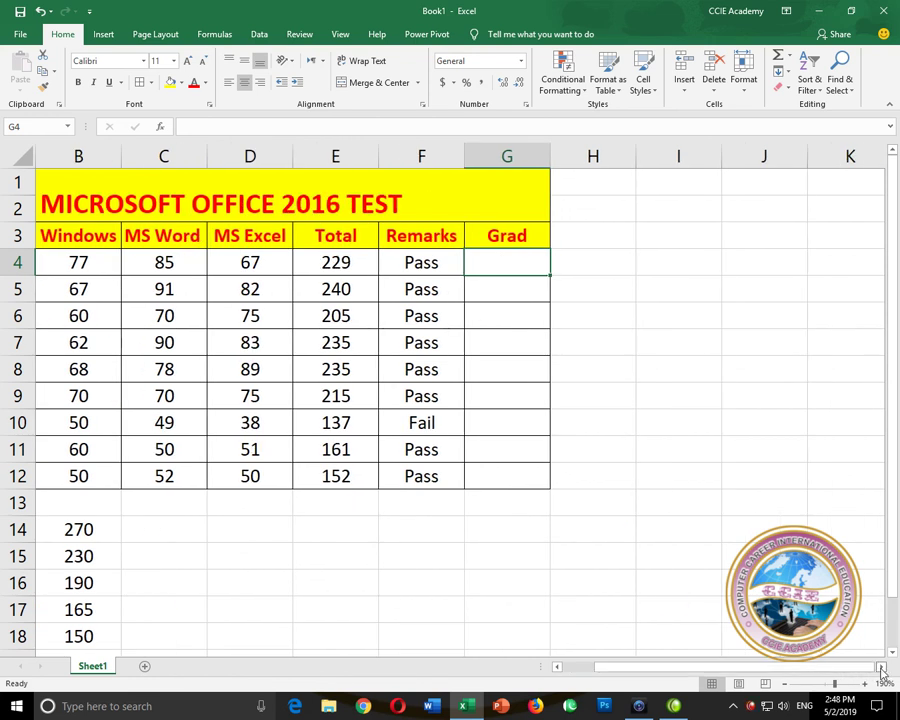
{"action": "left_click", "coordinate": [880, 669]}
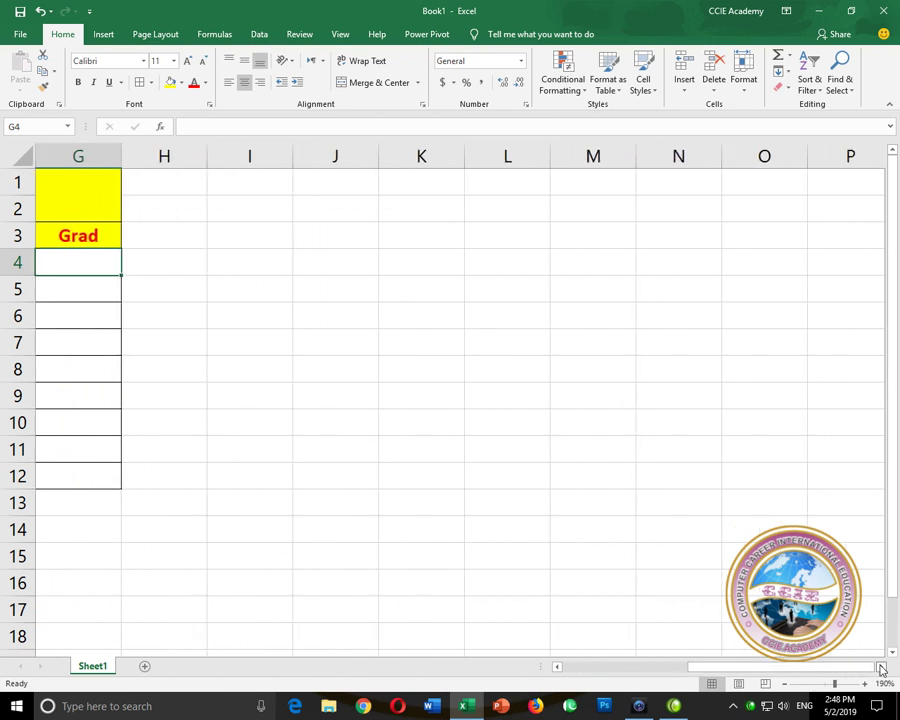
{"action": "type", "text": "=if"}
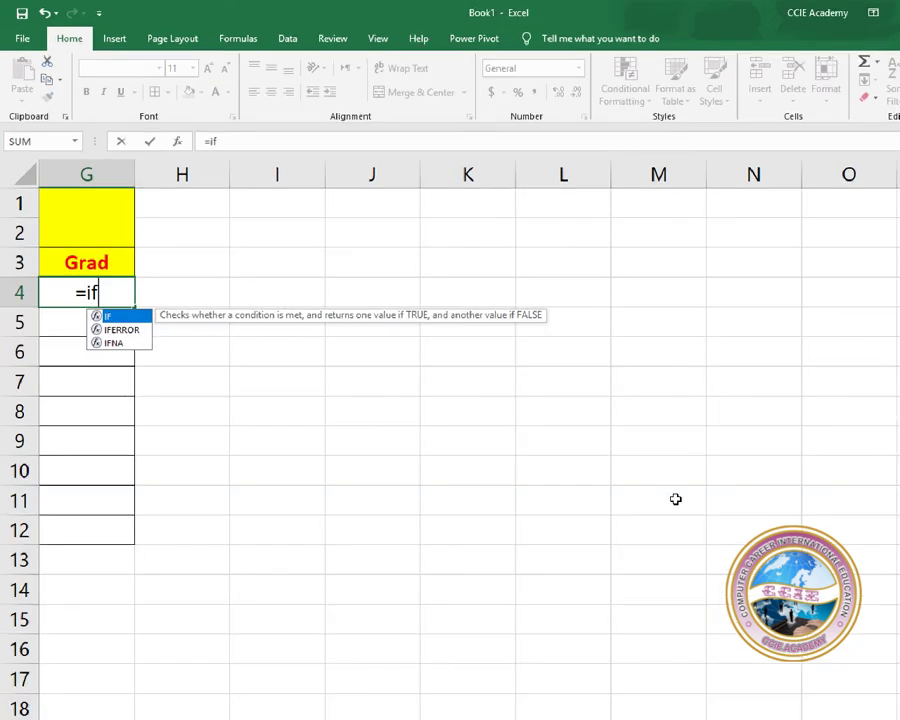
{"action": "type", "text": "("}
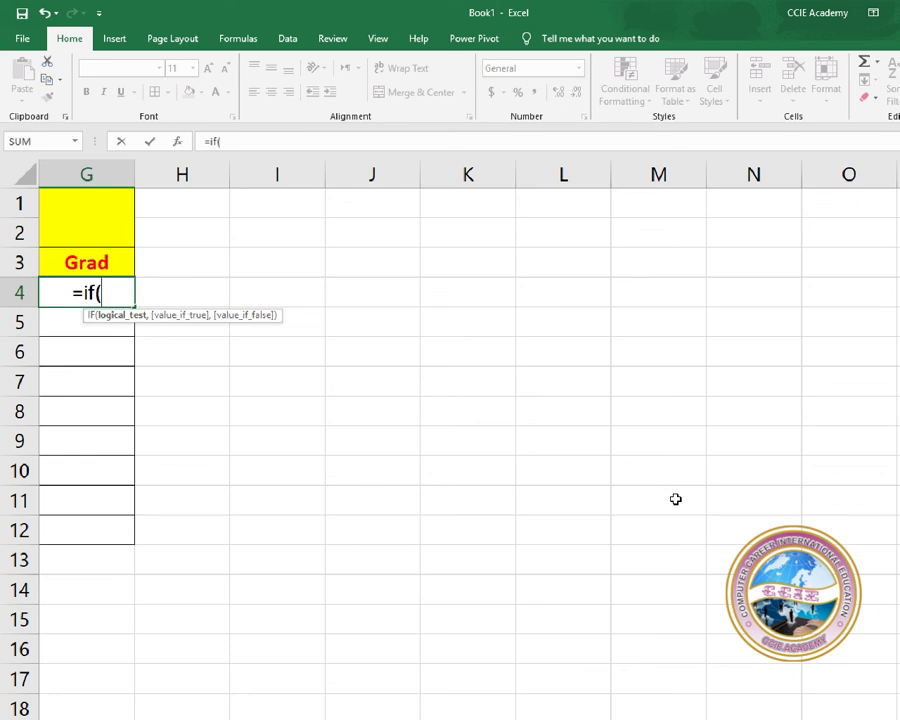
{"action": "type", "text": "e4>="}
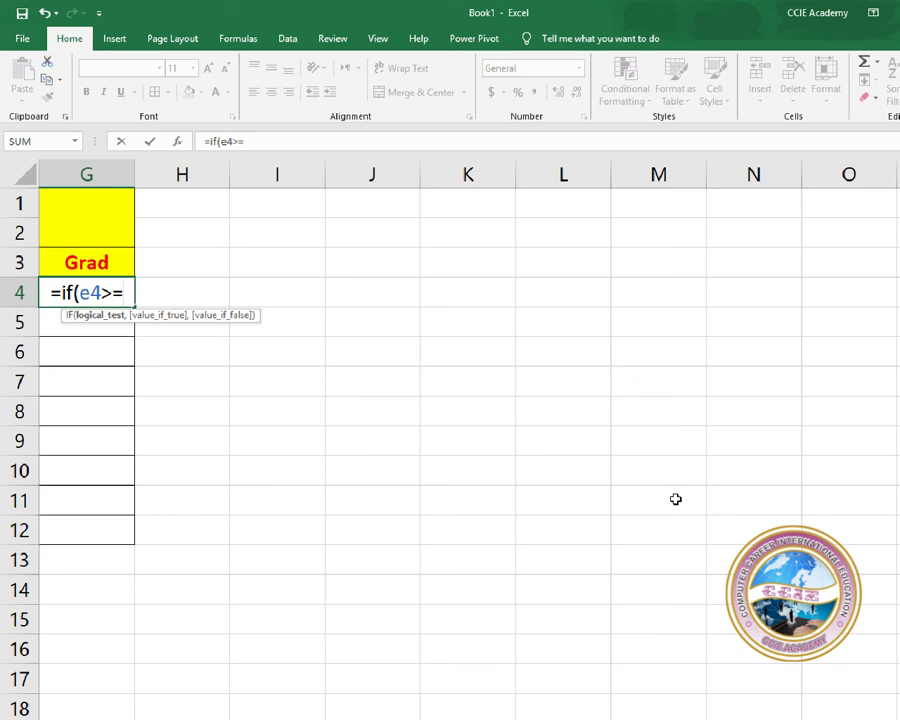
{"action": "type", "text": "270"}
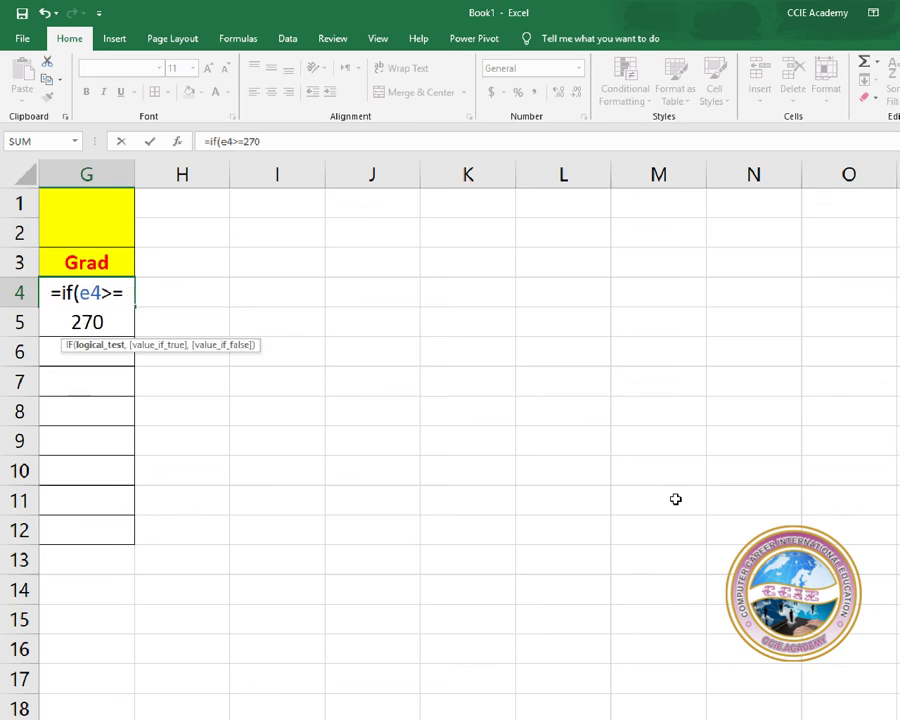
{"action": "type", "text": ",\"A"}
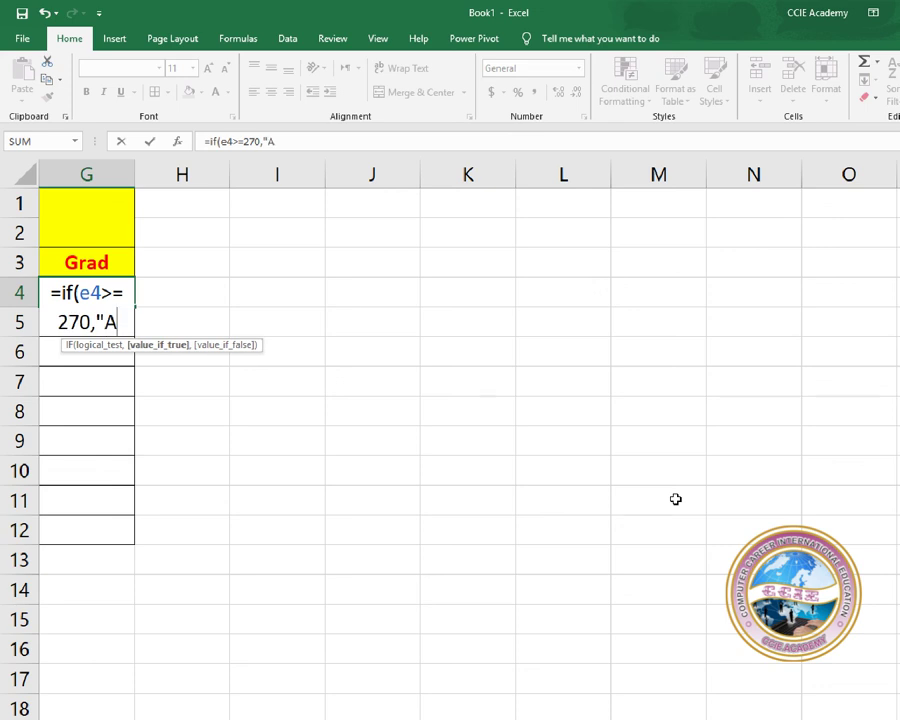
{"action": "type", "text": "\","}
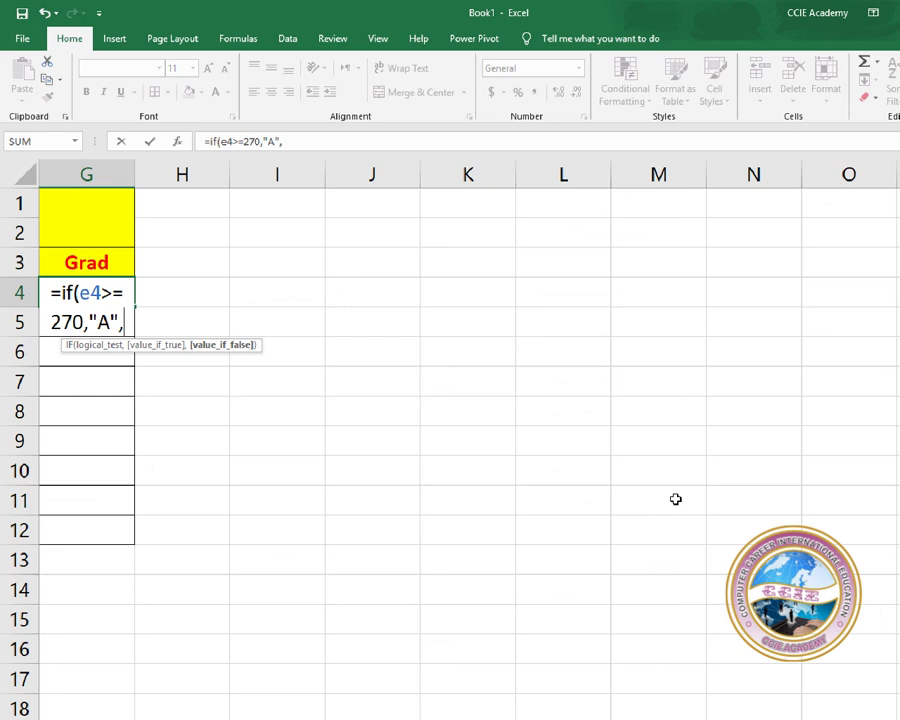
{"action": "type", "text": "if("}
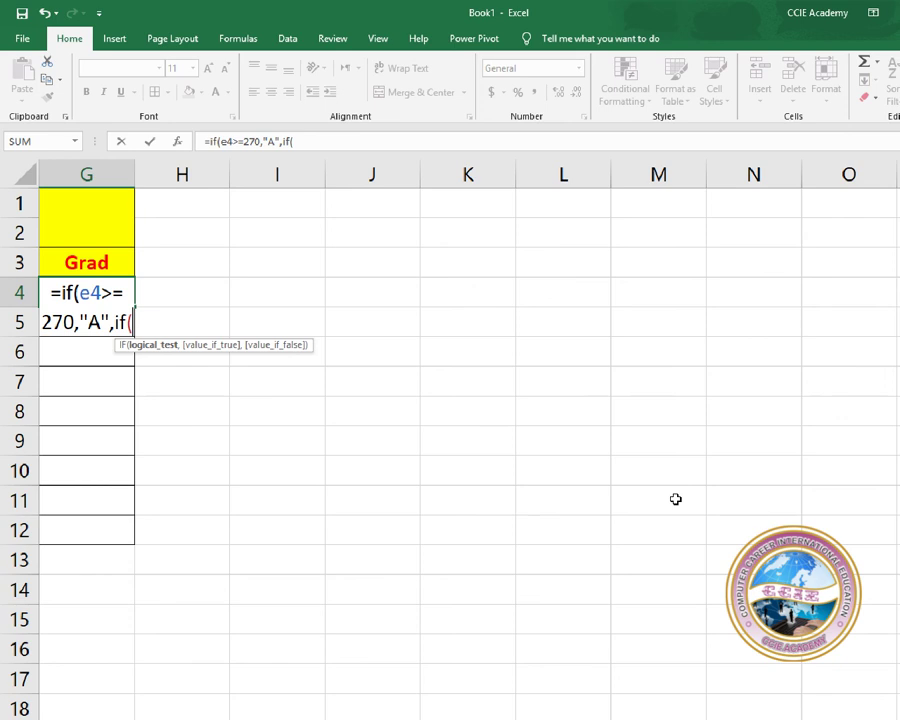
{"action": "type", "text": "e4>=230"}
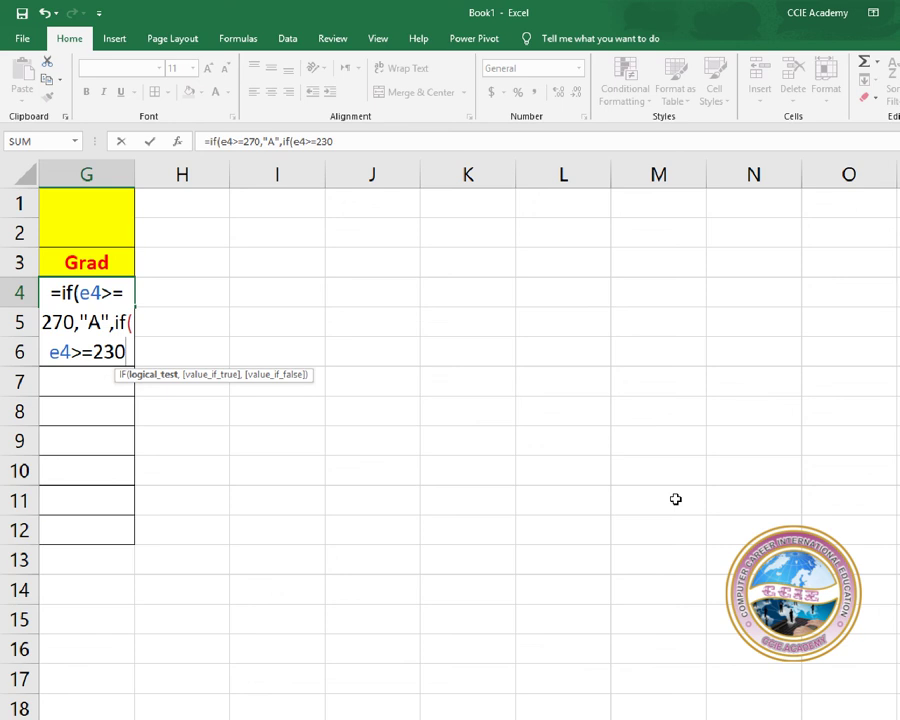
{"action": "type", "text": ",\"B"}
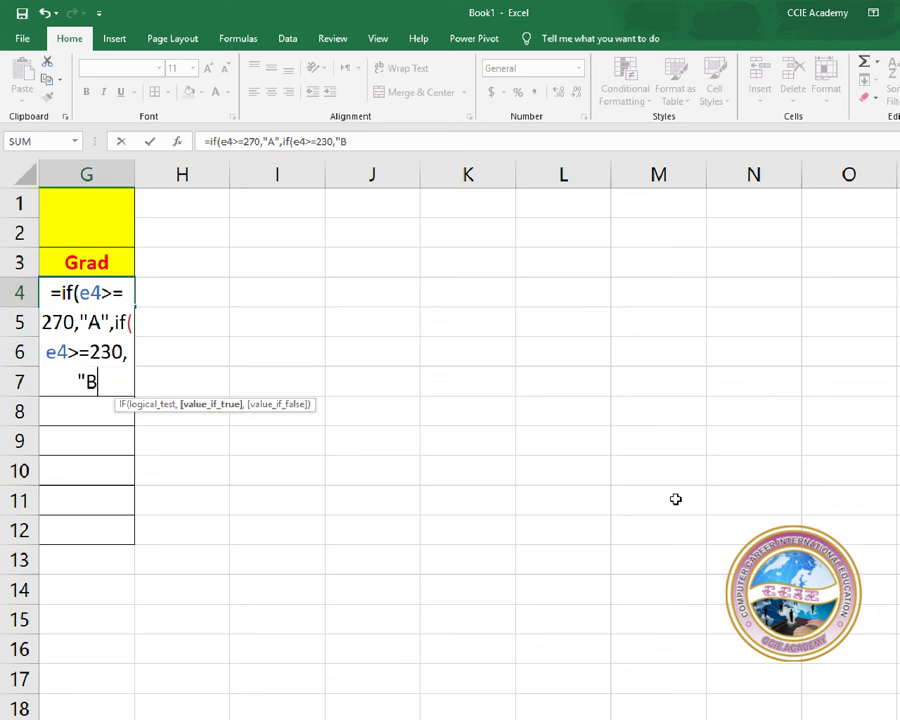
{"action": "type", "text": "\""}
{"action": "type", "text": ","}
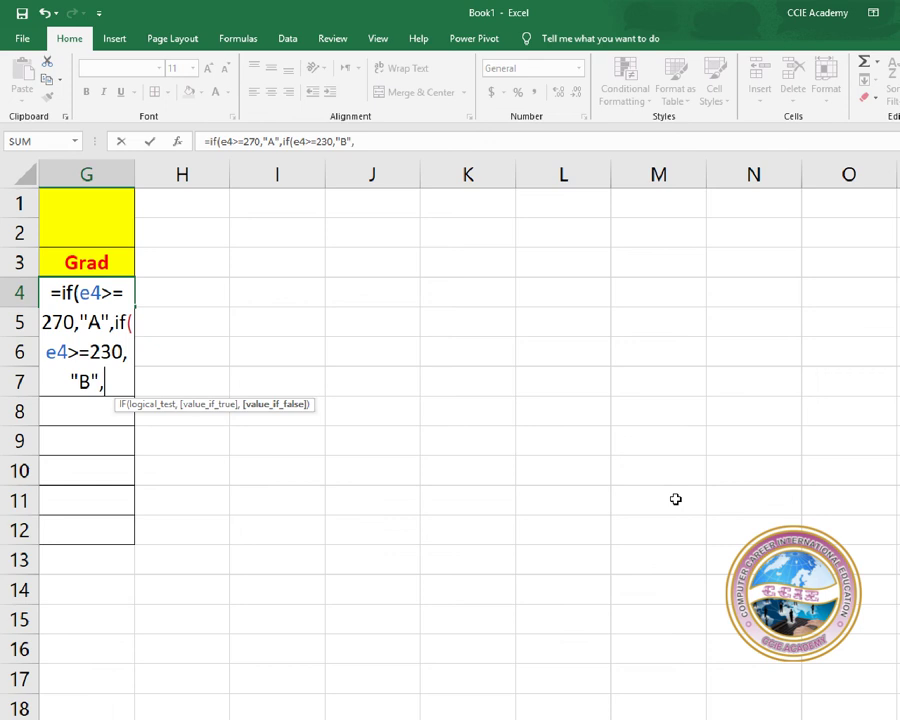
{"action": "type", "text": "if"}
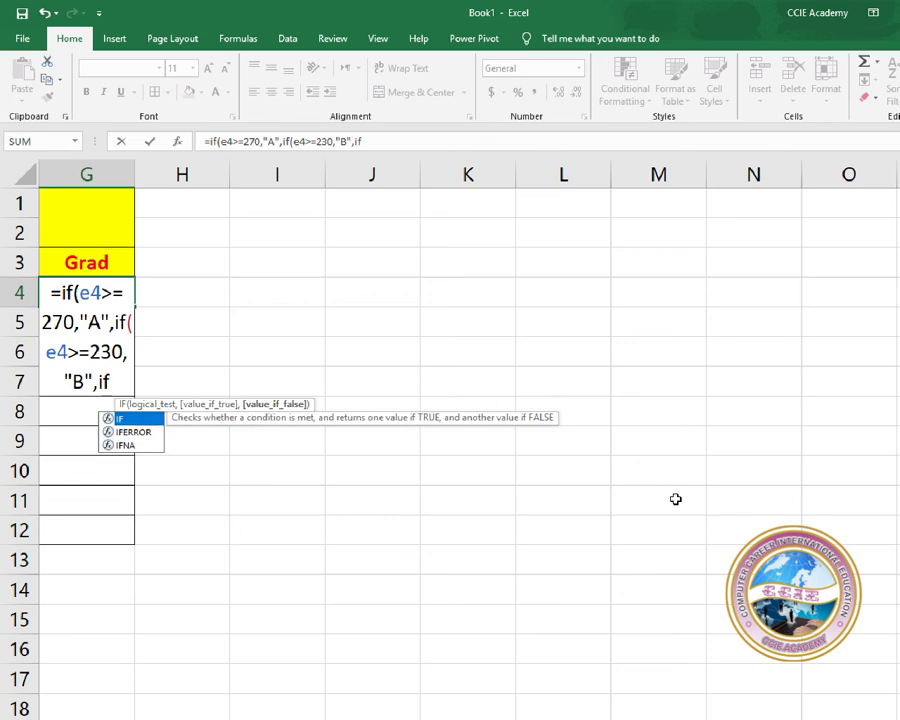
{"action": "type", "text": "("}
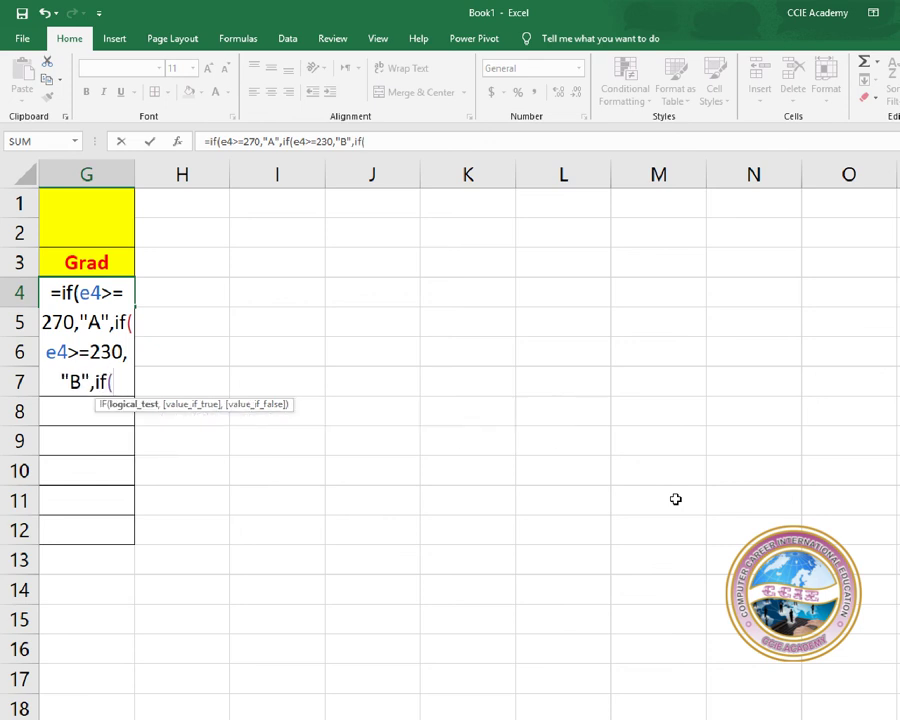
{"action": "type", "text": "e4"}
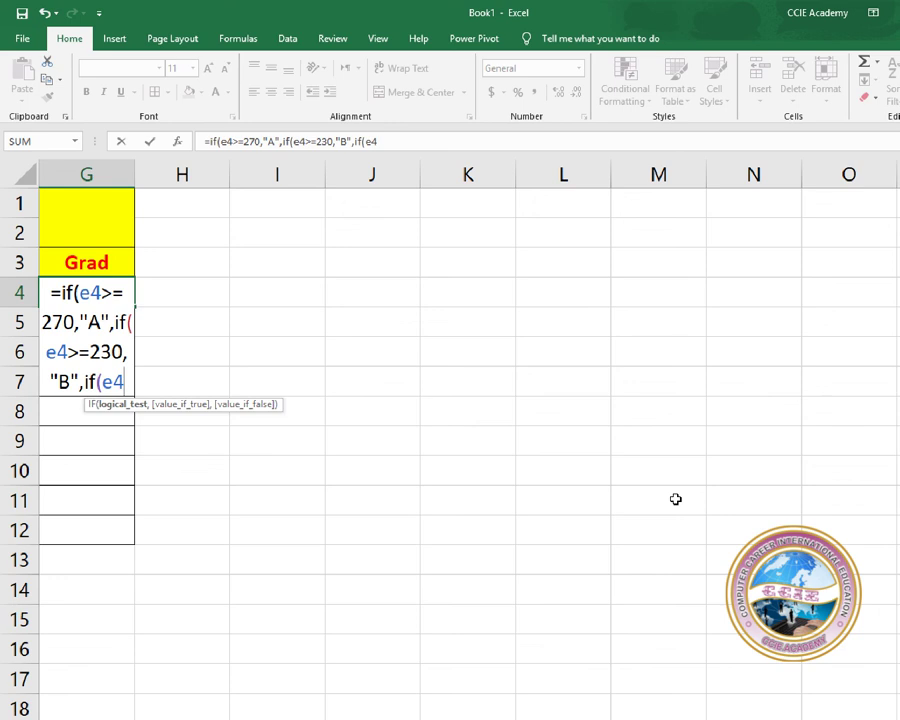
{"action": "type", "text": ">="}
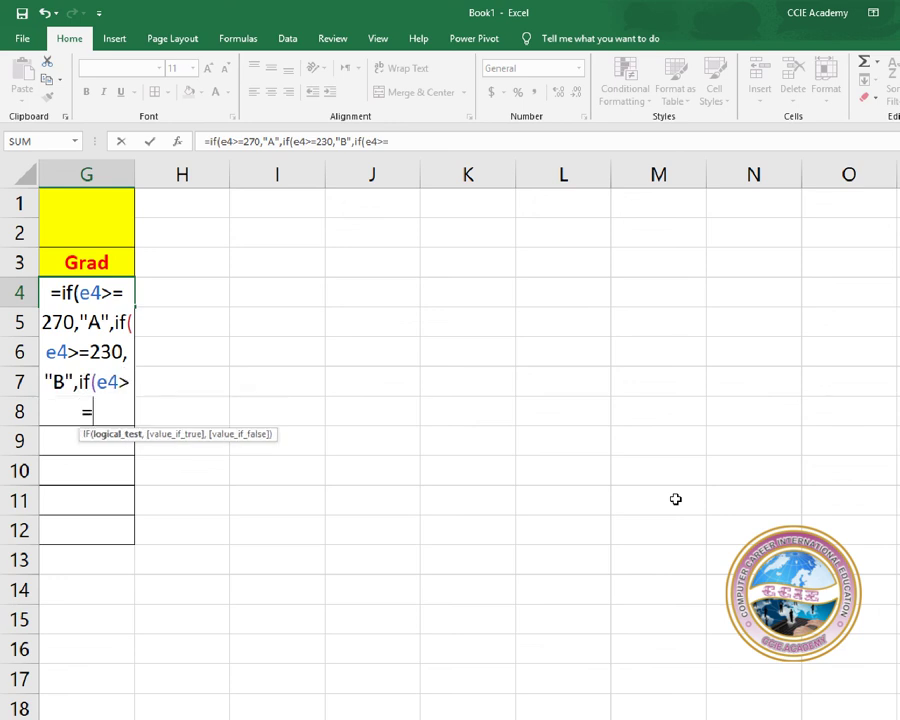
{"action": "type", "text": "190"}
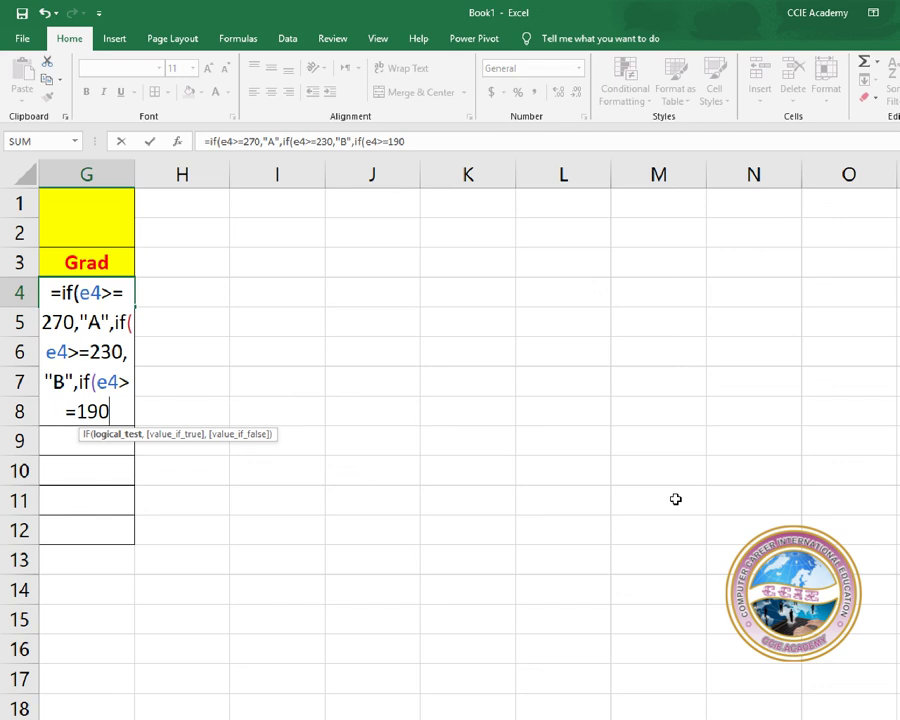
{"action": "type", "text": ","}
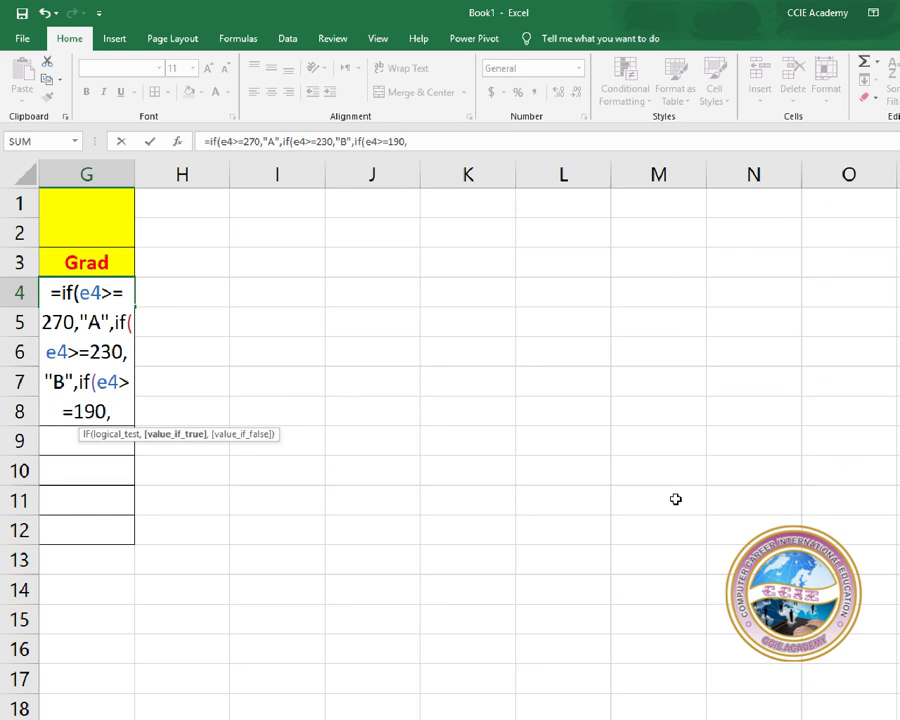
{"action": "type", "text": "\""}
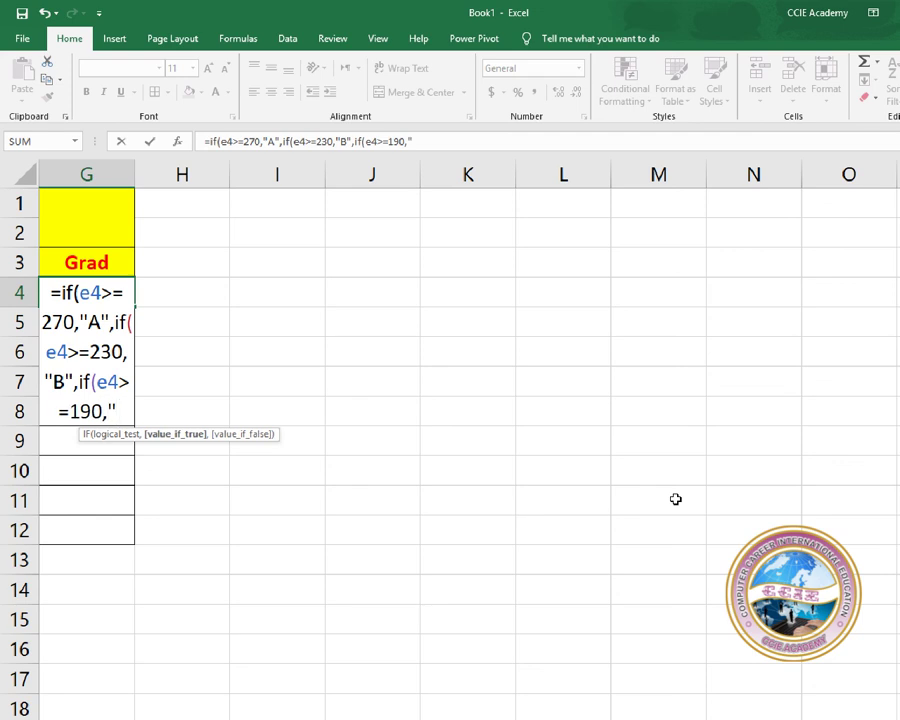
{"action": "type", "text": "C\""}
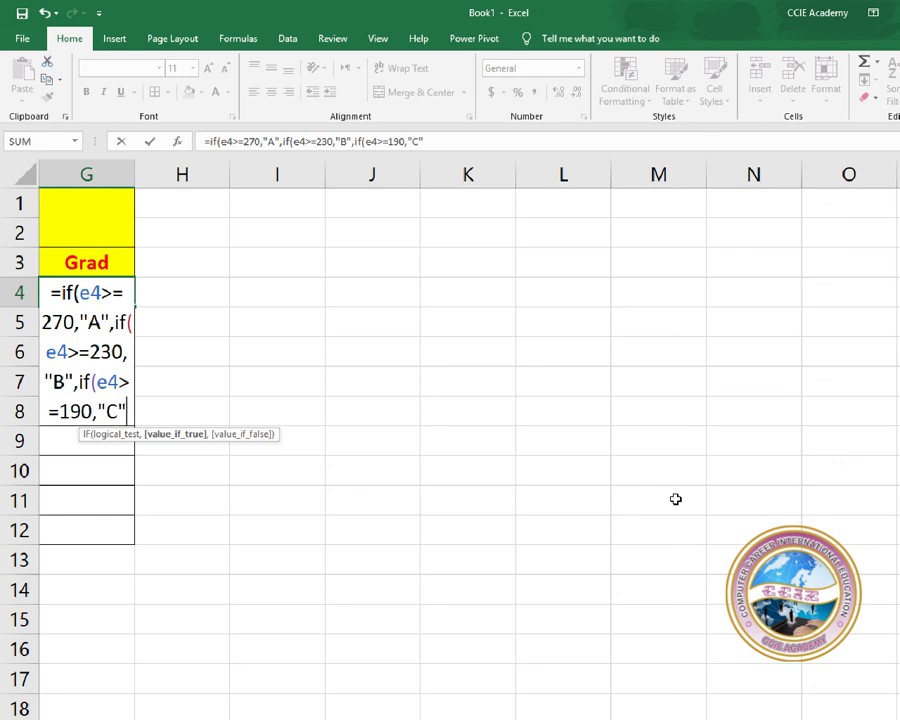
{"action": "type", "text": ","}
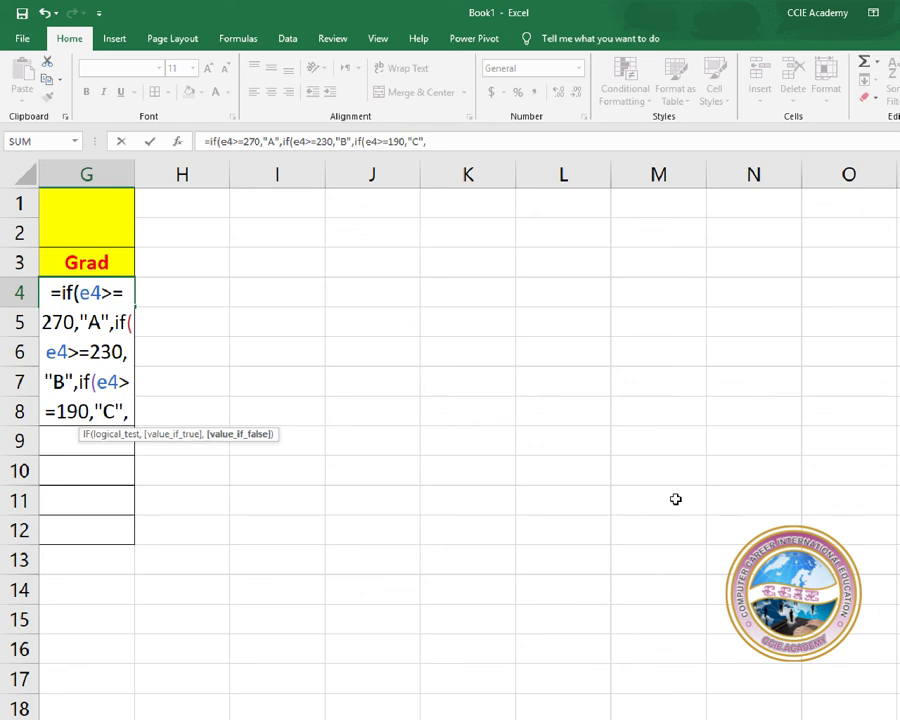
{"action": "type", "text": "if"}
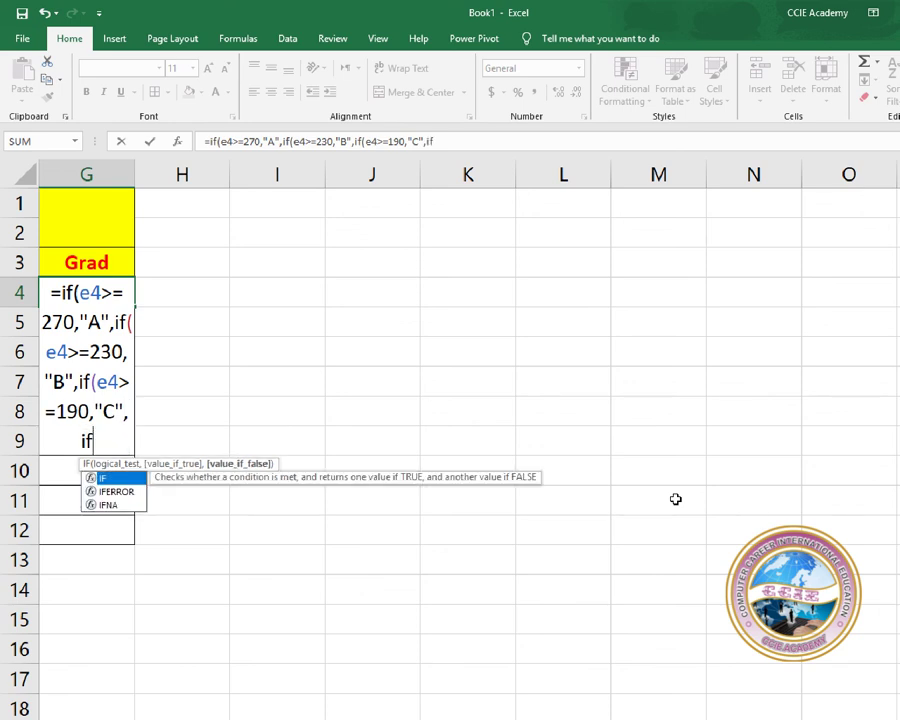
{"action": "type", "text": "("}
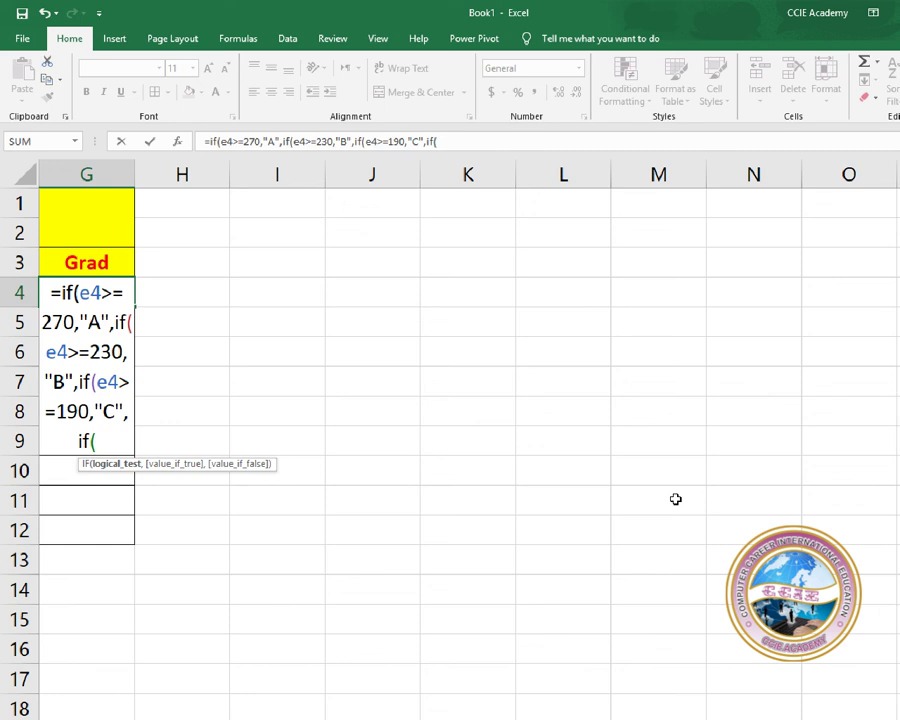
{"action": "type", "text": "e4>="}
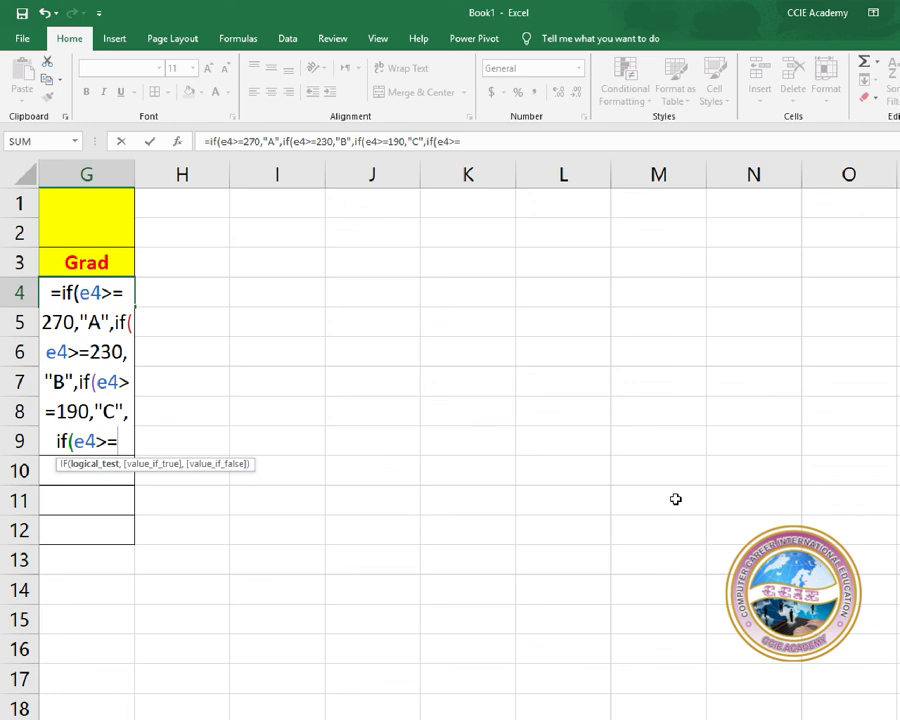
{"action": "type", "text": "165"}
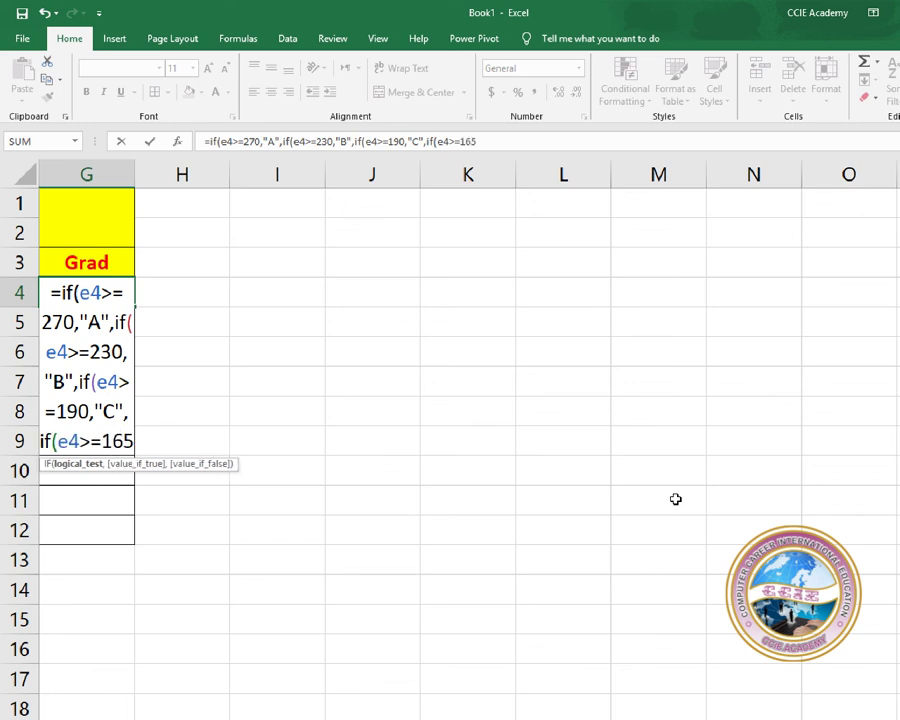
{"action": "type", "text": ","}
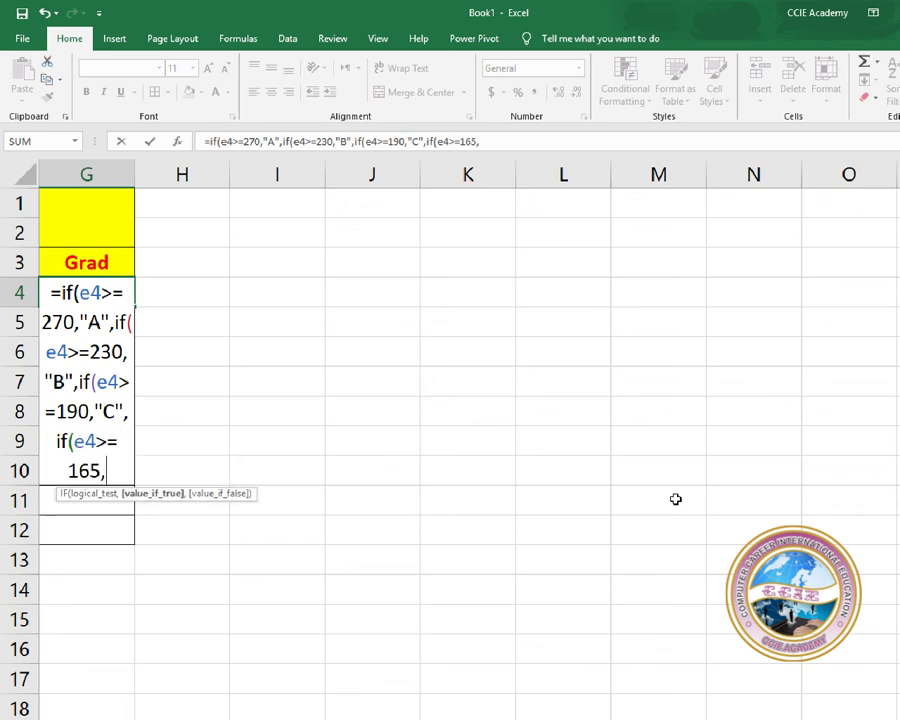
{"action": "type", "text": "\"D\","}
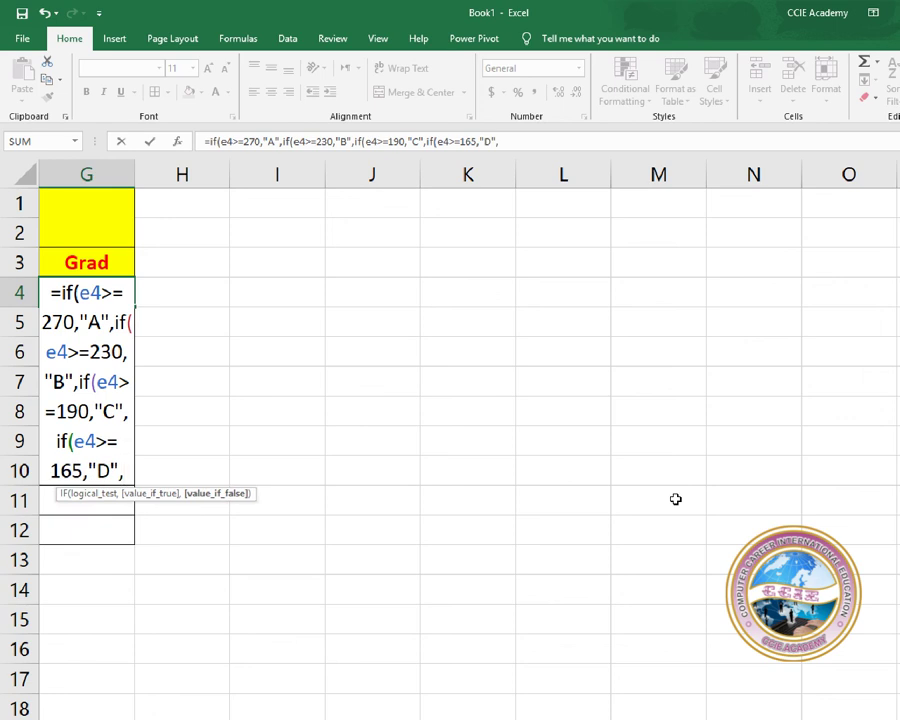
{"action": "type", "text": "if("}
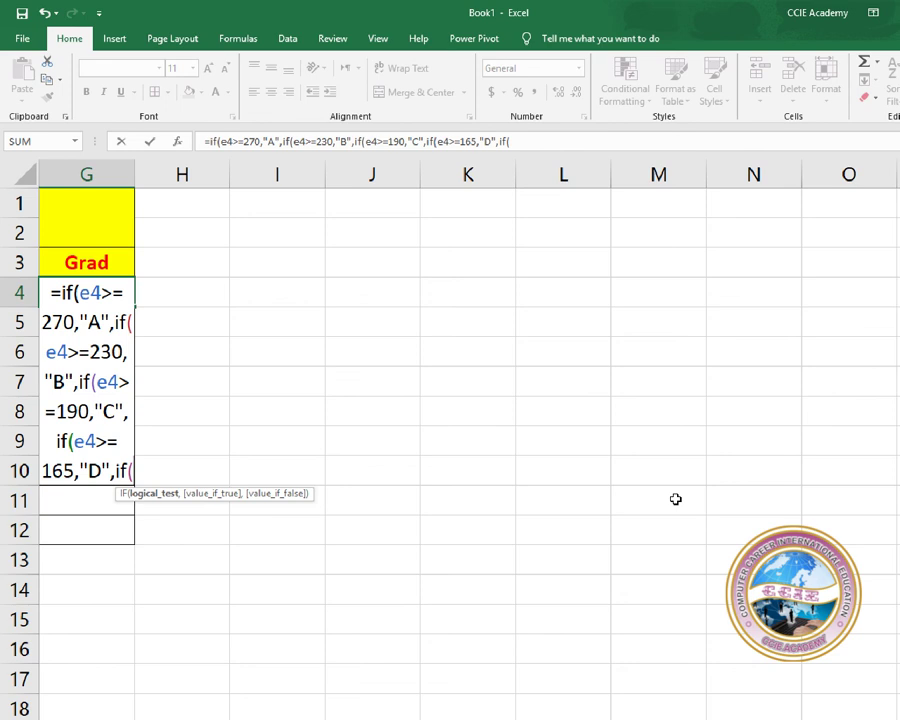
{"action": "type", "text": "e4"}
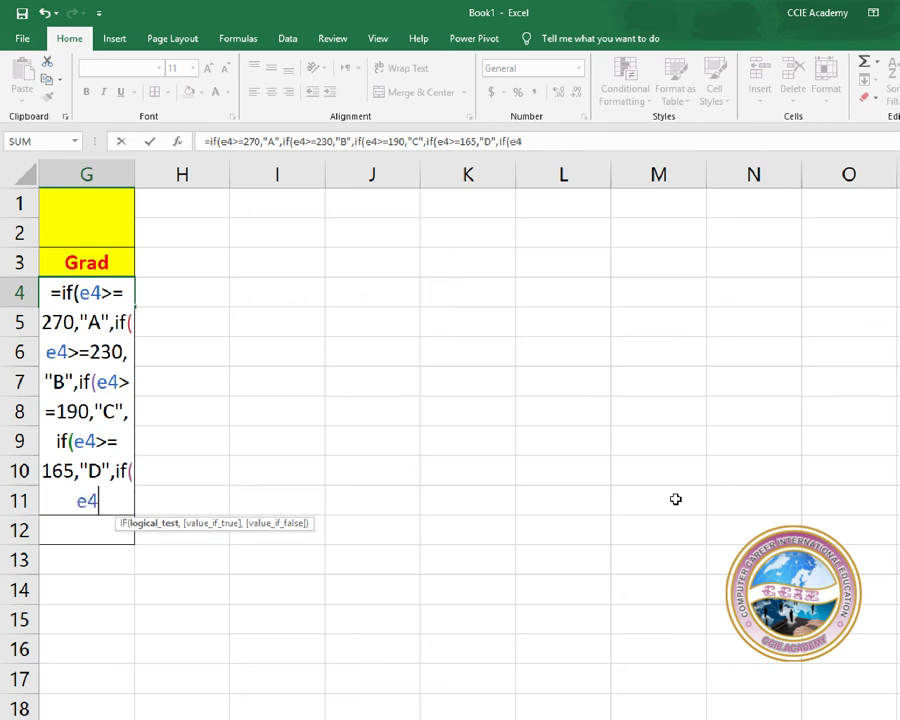
{"action": "type", "text": ">="}
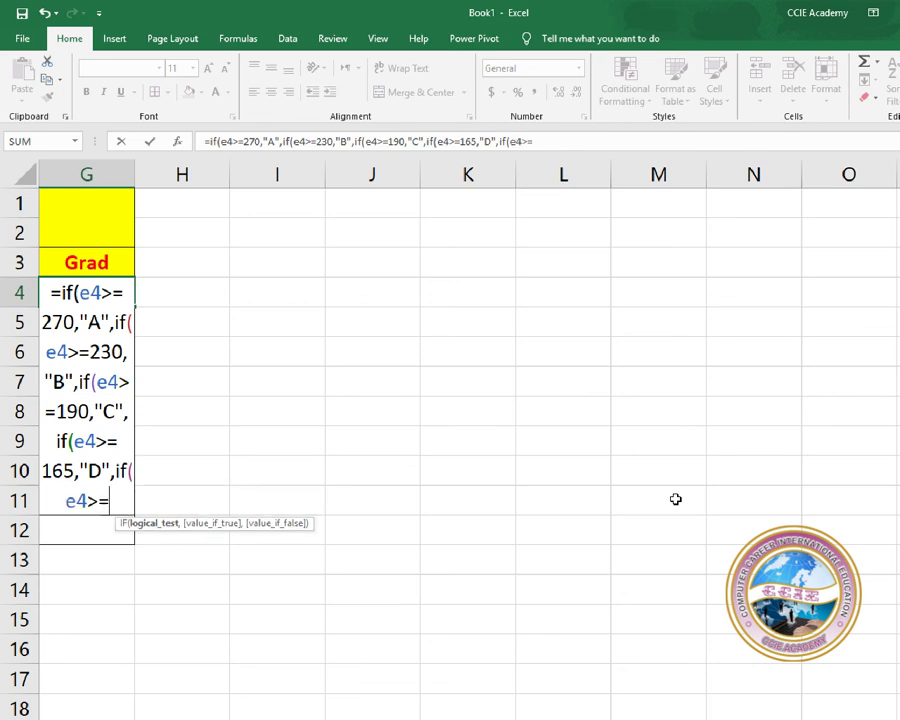
{"action": "type", "text": "150,\"Pass\",\"Fail\""}
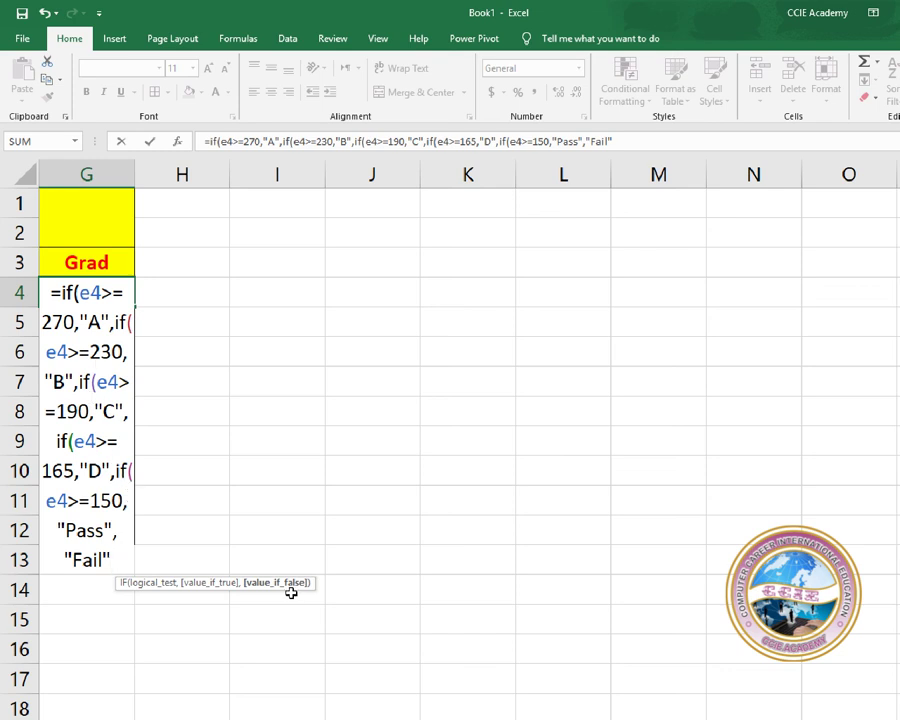
{"action": "type", "text": ")))))"}
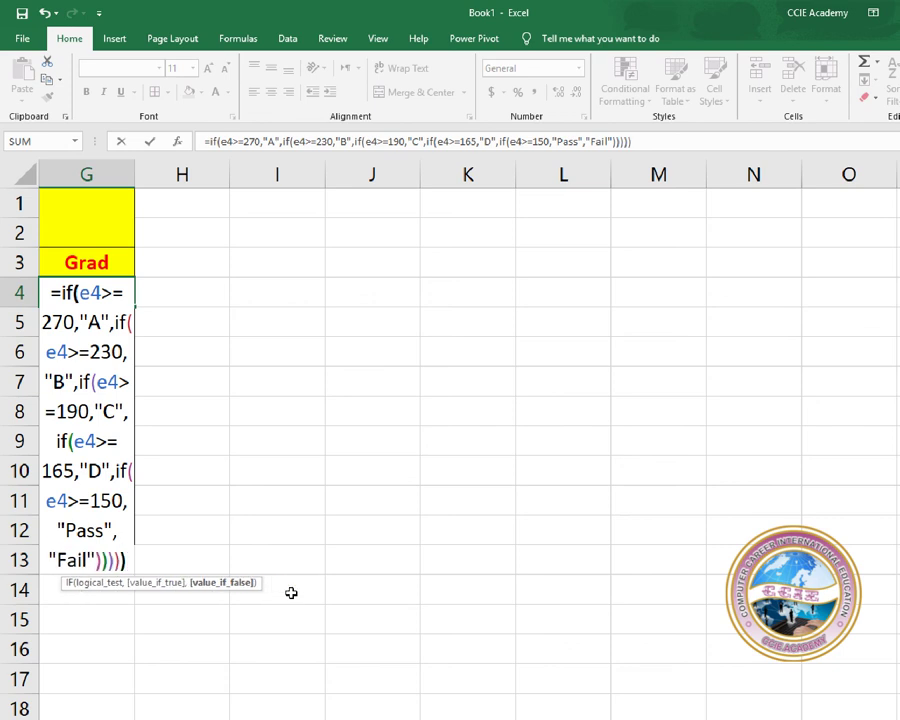
{"action": "key", "text": "Return"}
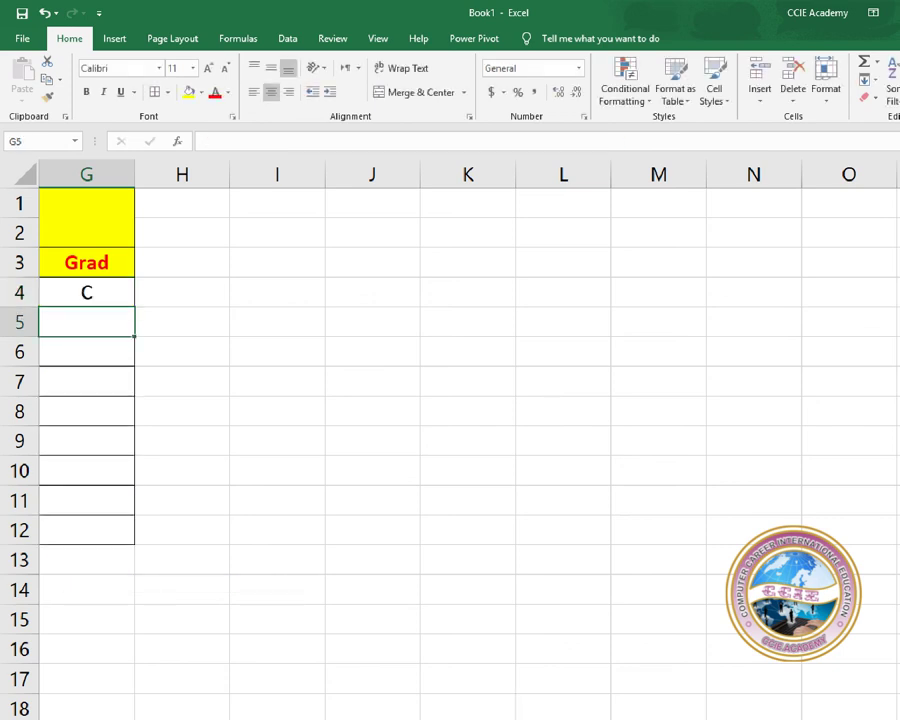
Fill the G4 grade formula down through G12
{"action": "left_click_drag", "start_coordinate": [725, 668], "coordinate": [604, 675]}
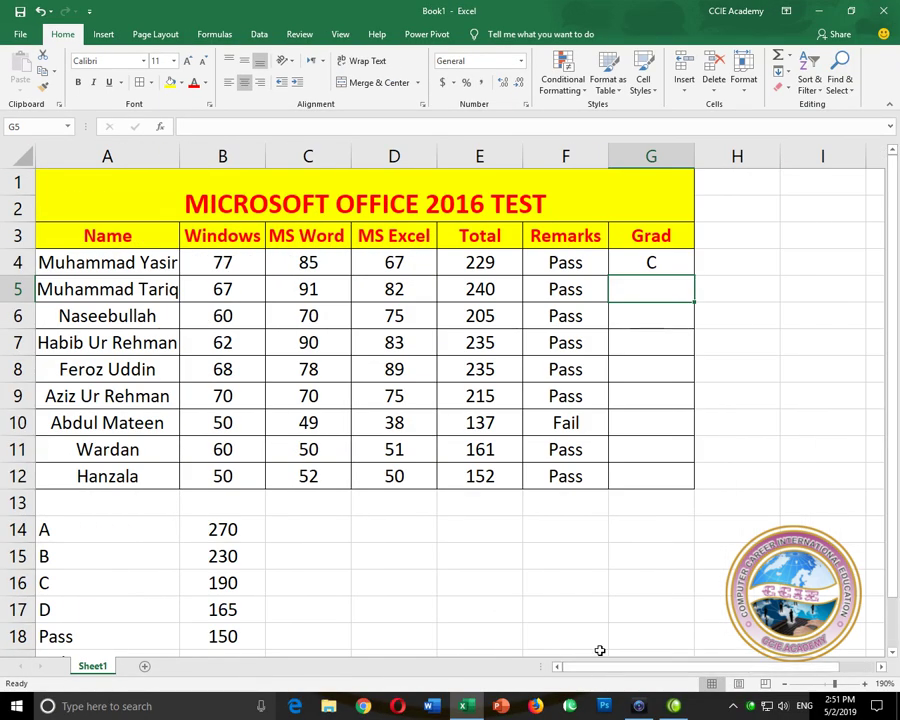
{"action": "left_click", "coordinate": [653, 260]}
{"action": "left_click_drag", "start_coordinate": [694, 275], "coordinate": [675, 473]}
Check the copied grade formulas in G4 through G9
{"action": "left_click", "coordinate": [636, 355]}
{"action": "left_click", "coordinate": [665, 262]}
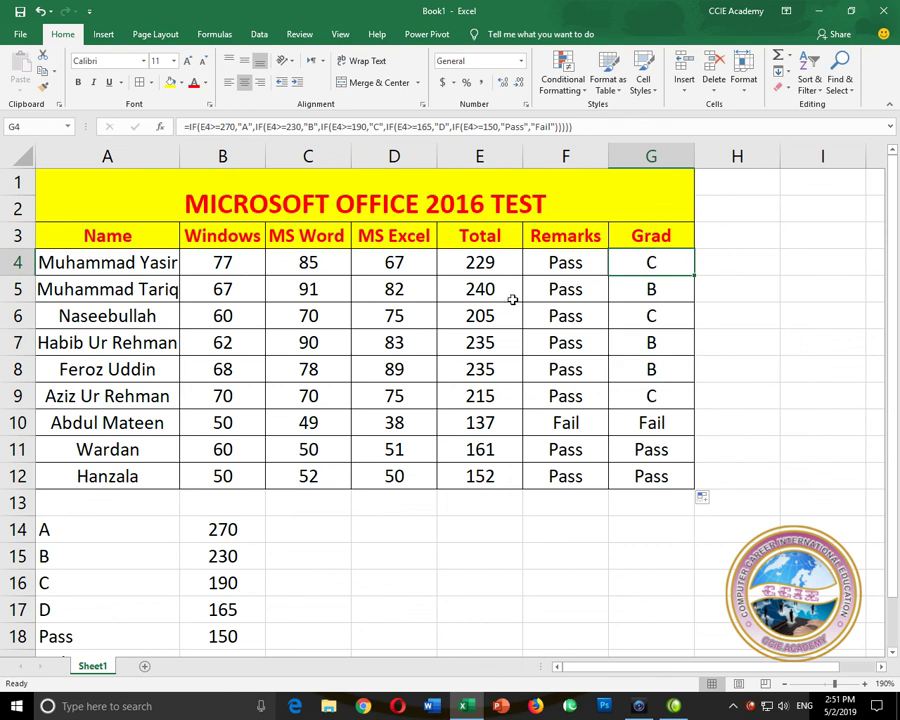
{"action": "left_click", "coordinate": [675, 297]}
{"action": "left_click", "coordinate": [635, 322]}
{"action": "left_click", "coordinate": [618, 345]}
{"action": "left_click", "coordinate": [640, 370]}
{"action": "left_click", "coordinate": [652, 398]}
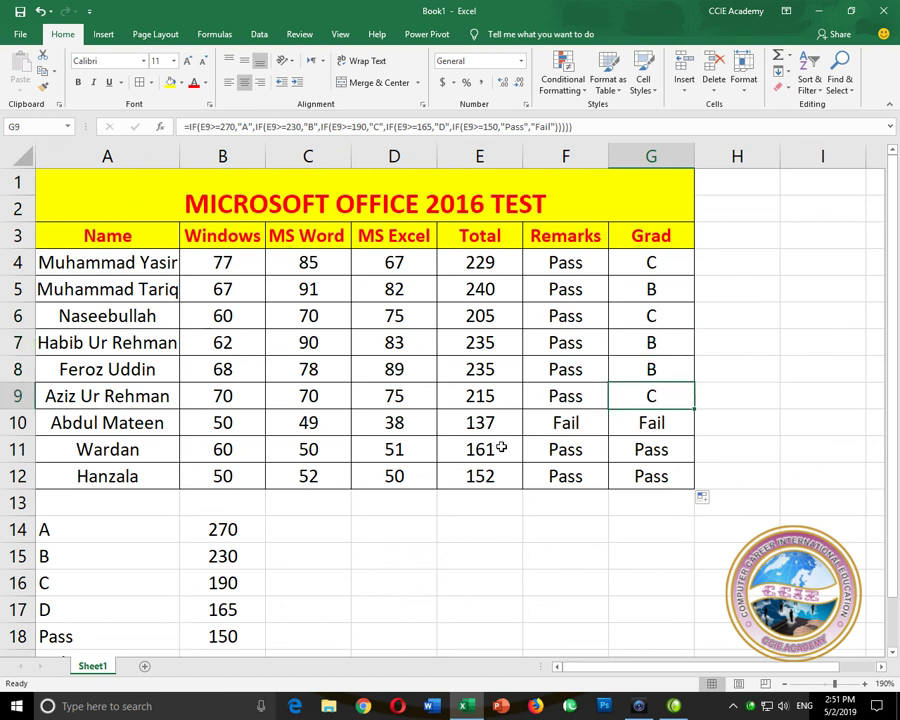
{"action": "left_click", "coordinate": [236, 262]}
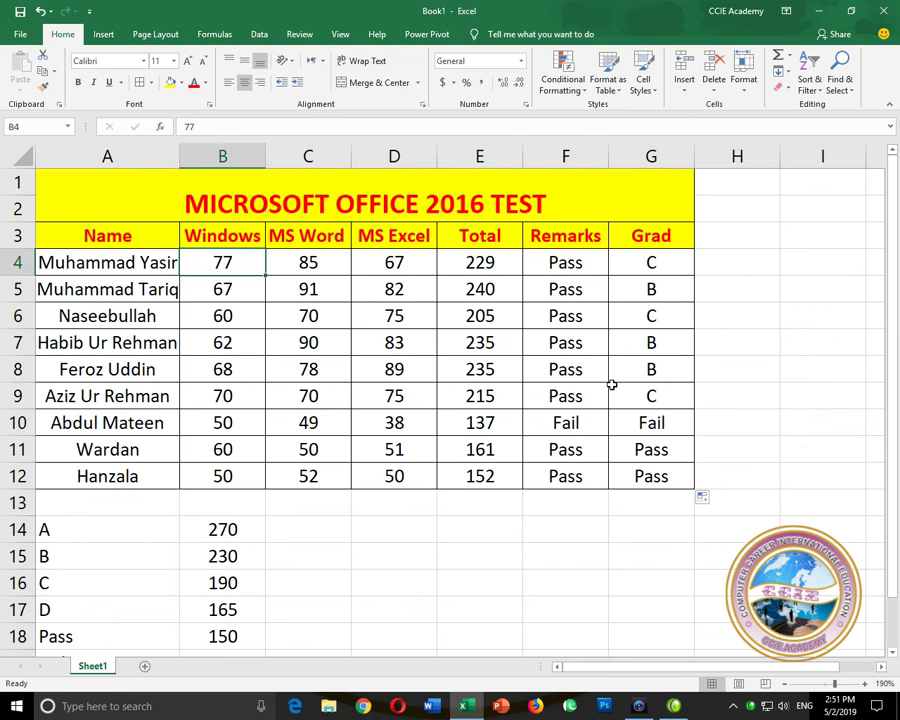
Set row 4 marks to 87 and 82, and row 6 marks to 70, 80 and 90
{"action": "type", "text": "87"}
{"action": "key", "text": "Tab"}
{"action": "key", "text": "Tab"}
{"action": "type", "text": "82"}
{"action": "key", "text": "Return"}
{"action": "key", "text": "Return"}
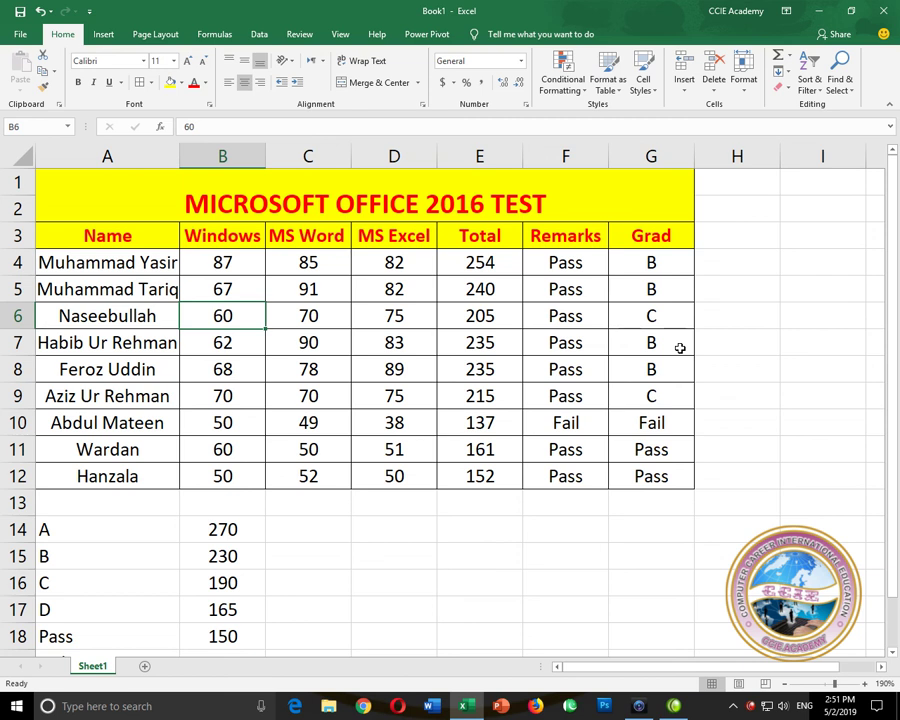
{"action": "type", "text": "70"}
{"action": "key", "text": "Tab"}
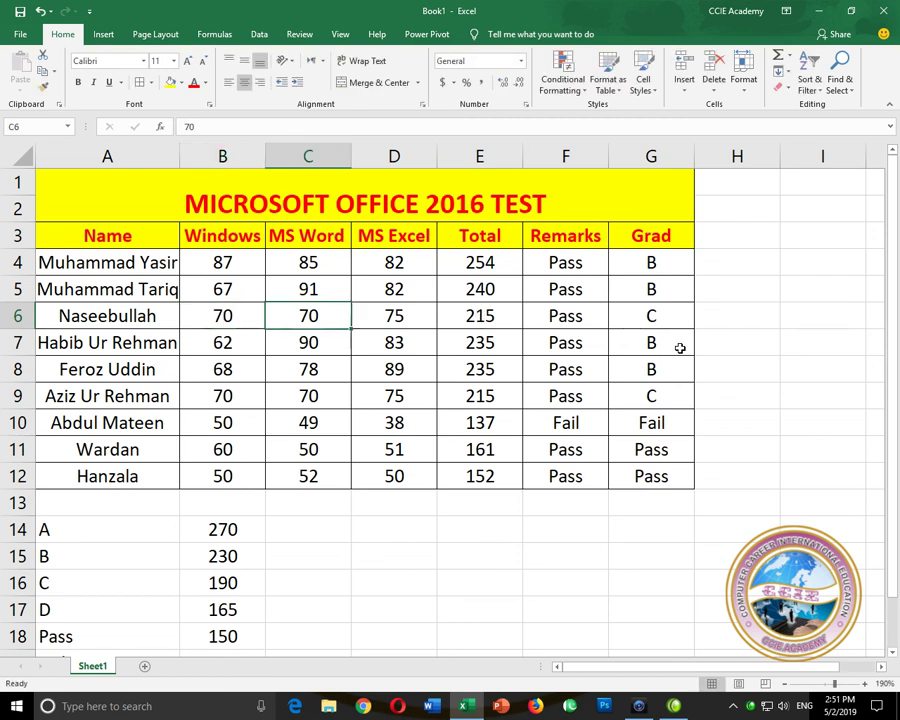
{"action": "type", "text": "80"}
{"action": "key", "text": "Tab"}
{"action": "type", "text": "90"}
{"action": "key", "text": "Return"}
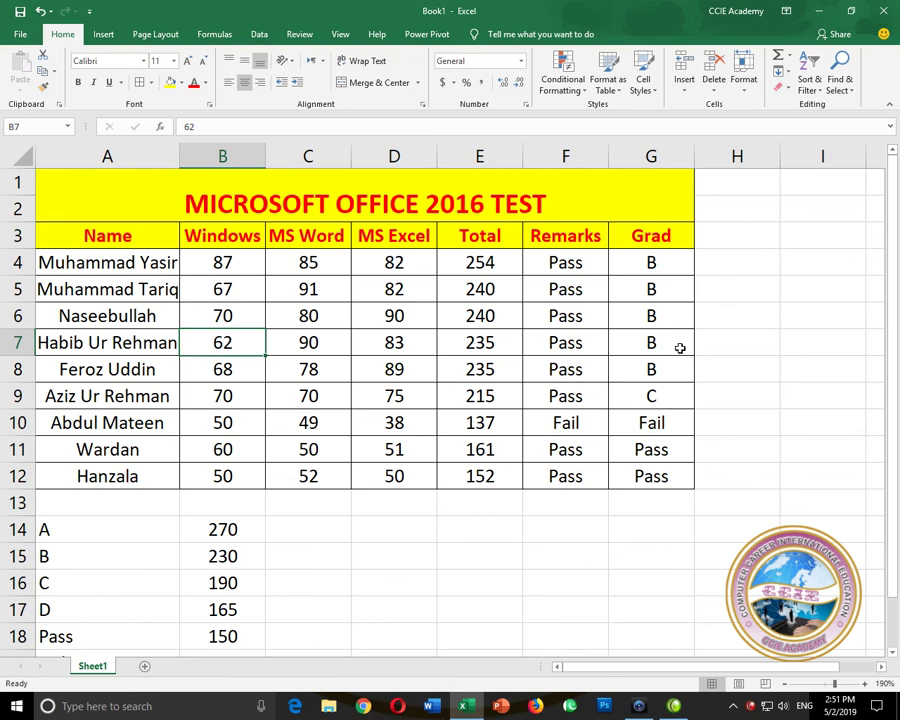
Set row 9 marks to 90, 92 and 91
{"action": "key", "text": "Down"}
{"action": "key", "text": "Down"}
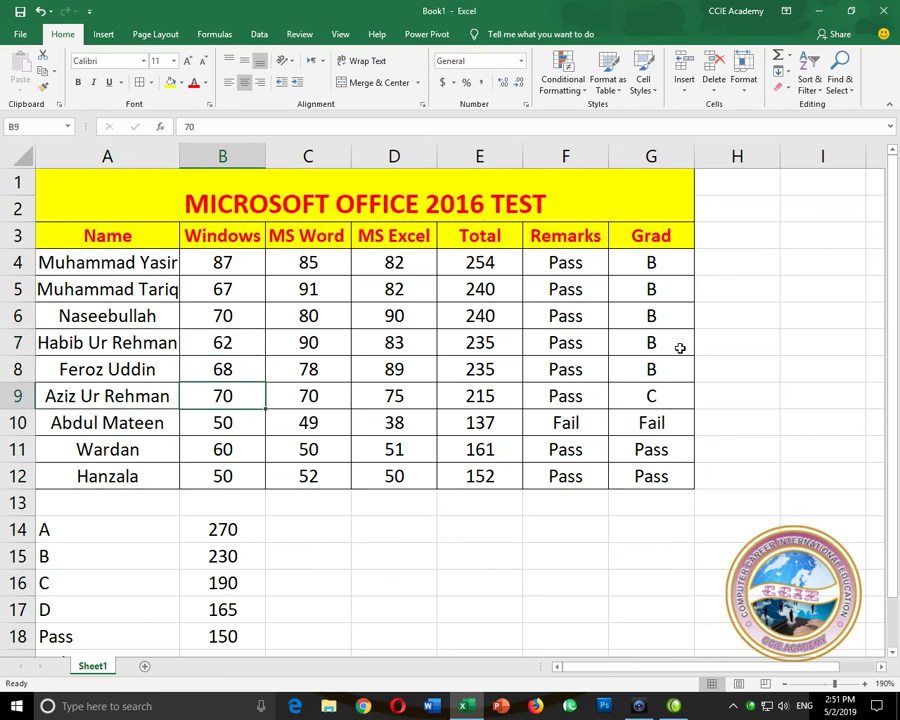
{"action": "type", "text": "90"}
{"action": "key", "text": "Tab"}
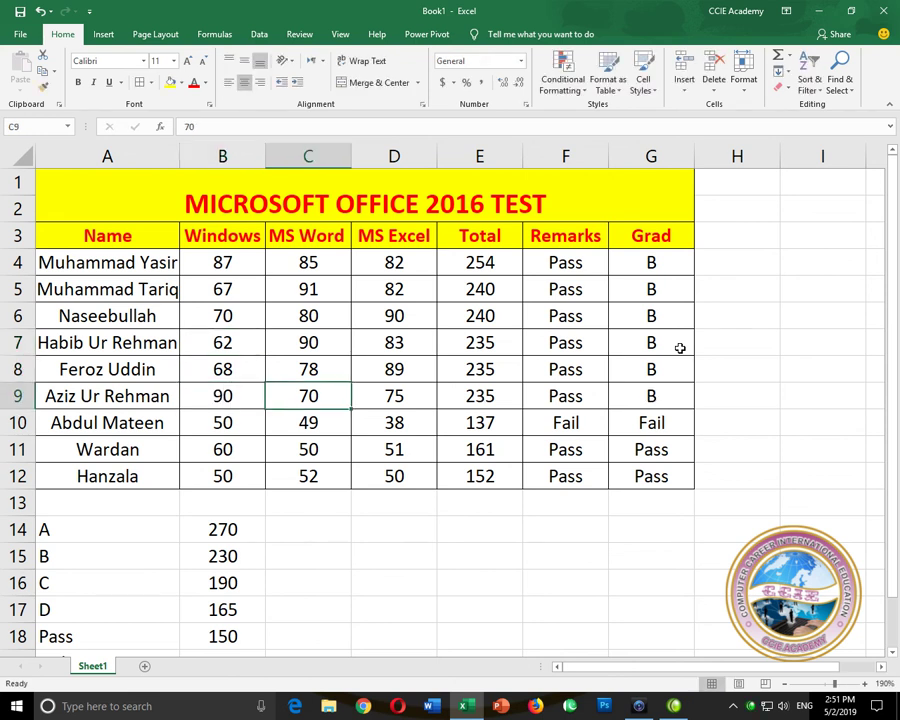
{"action": "type", "text": "92"}
{"action": "key", "text": "Tab"}
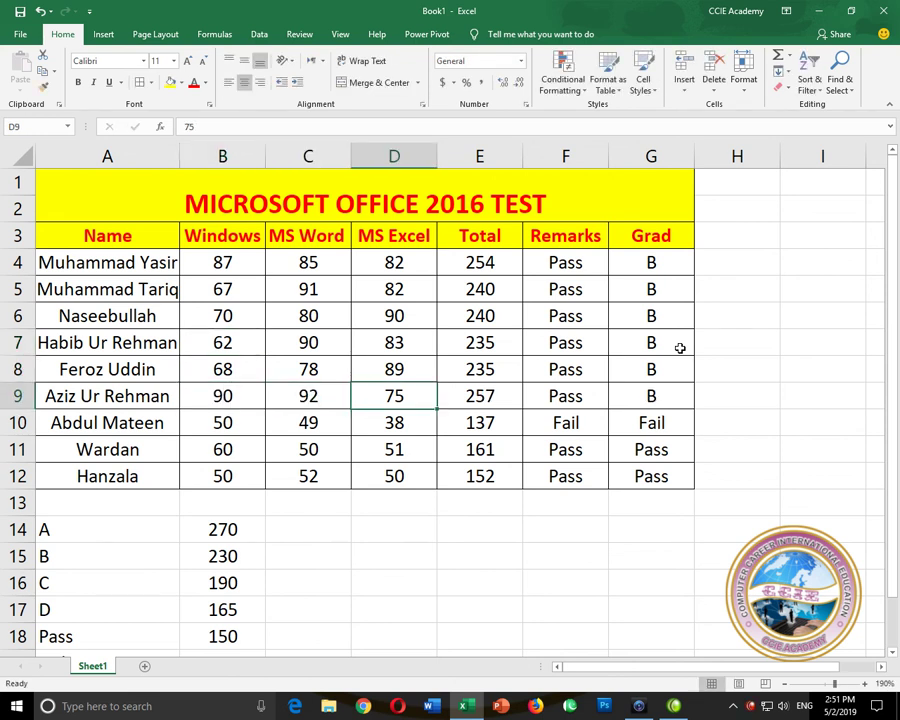
{"action": "type", "text": "91"}
{"action": "key", "text": "Tab"}
{"action": "key", "text": "Return"}
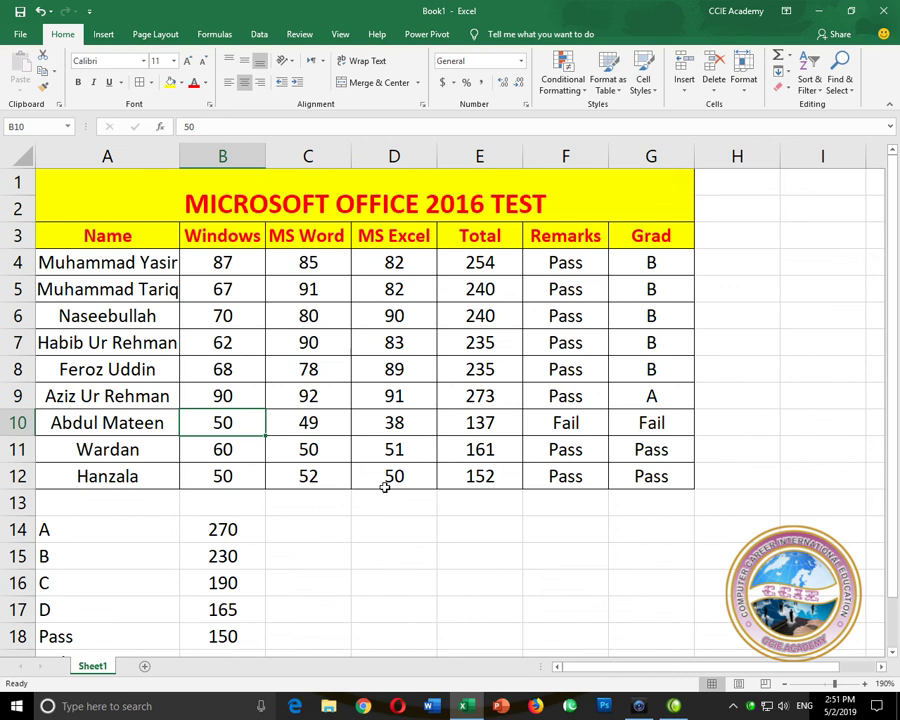
Set row 12 marks to 65, 68 and 91
{"action": "left_click", "coordinate": [239, 453]}
{"action": "left_click", "coordinate": [241, 468]}
{"action": "type", "text": "65"}
{"action": "key", "text": "Tab"}
{"action": "type", "text": "68"}
{"action": "key", "text": "Tab"}
{"action": "type", "text": "91"}
{"action": "key", "text": "Return"}
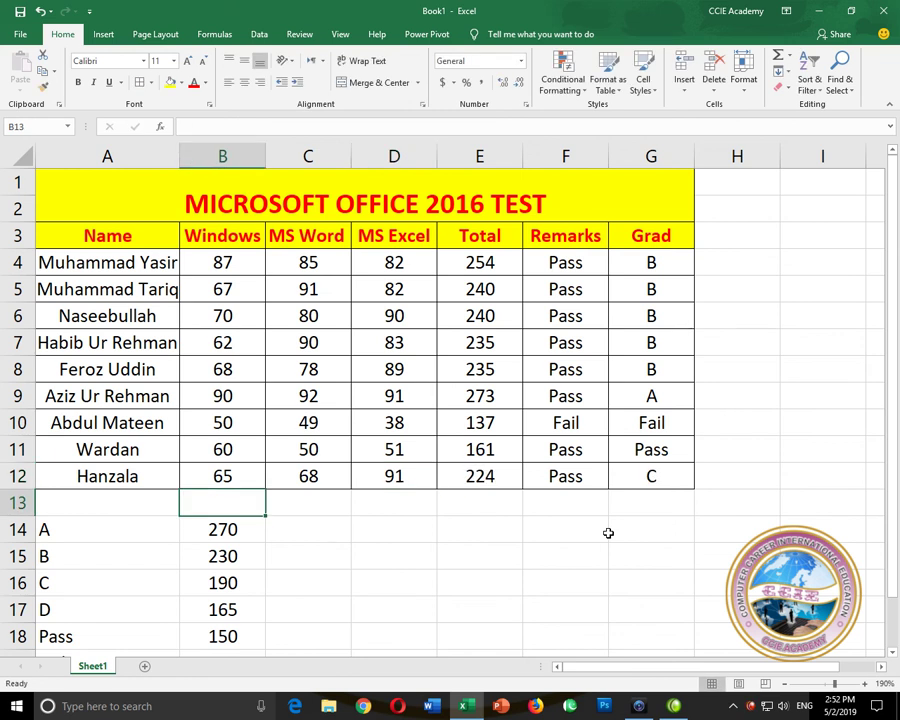
Set row 11 marks to 59, 69 and 79
{"action": "key", "text": "Up"}
{"action": "key", "text": "Up"}
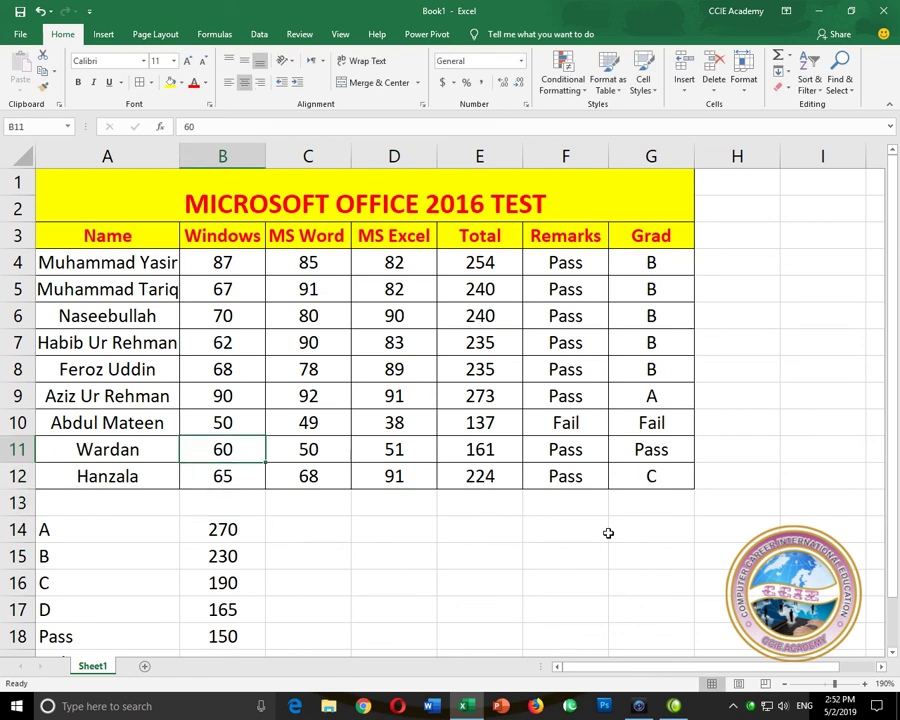
{"action": "type", "text": "5"}
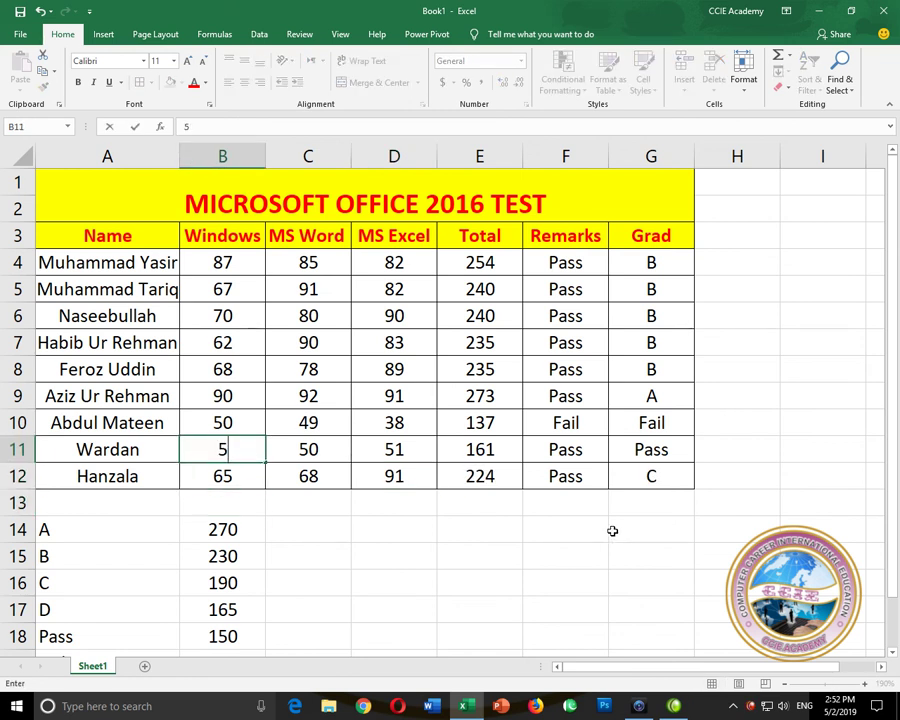
{"action": "type", "text": "9"}
{"action": "key", "text": "Tab"}
{"action": "type", "text": "69"}
{"action": "key", "text": "Tab"}
{"action": "type", "text": "49"}
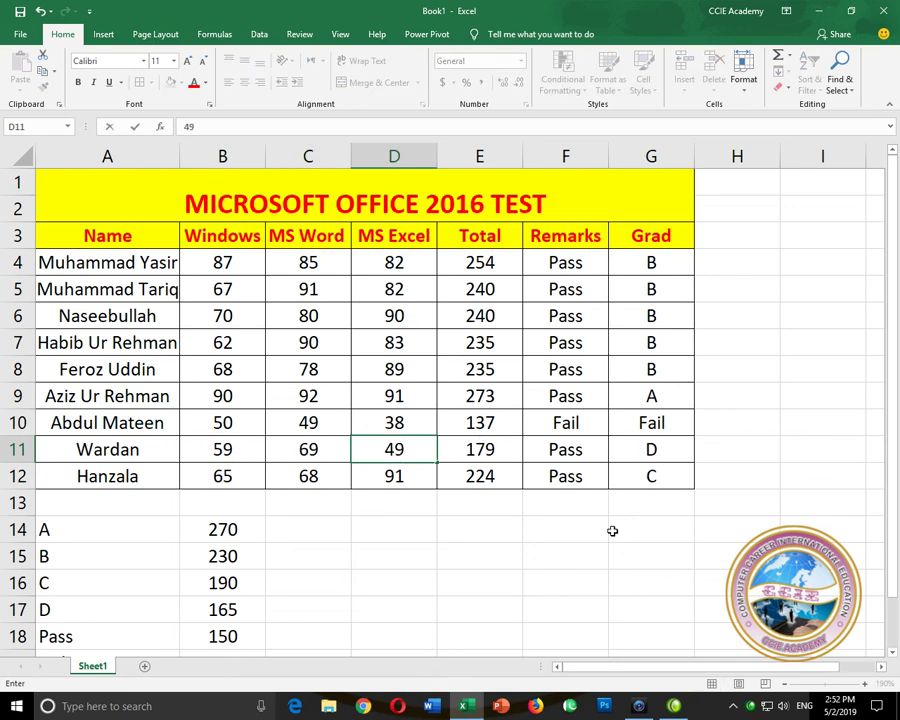
{"action": "key", "text": "BackSpace"}
{"action": "key", "text": "BackSpace"}
{"action": "type", "text": "79"}
{"action": "key", "text": "Return"}
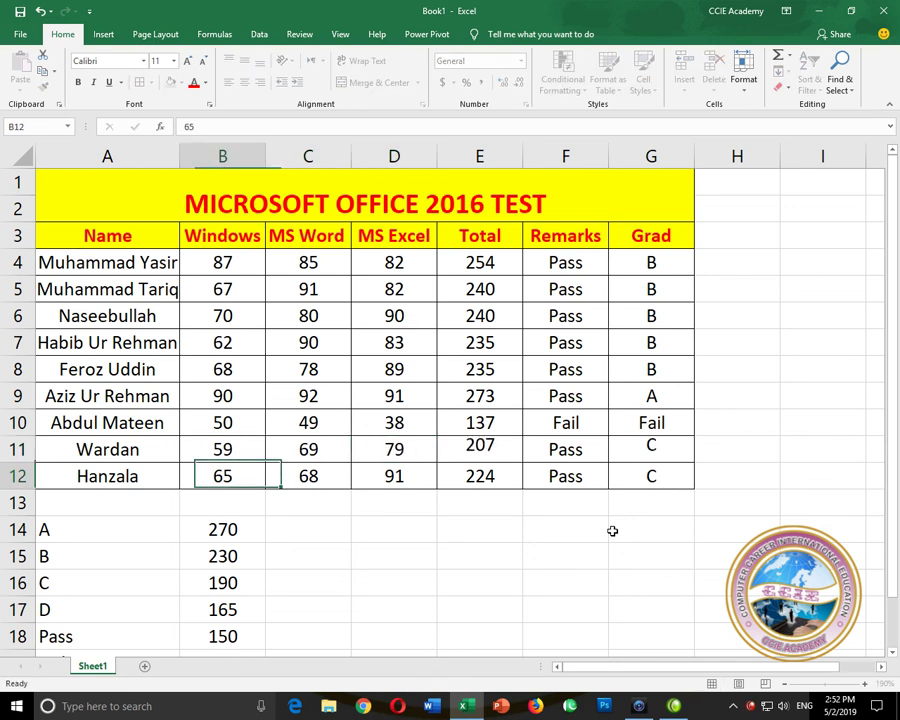
{"action": "key", "text": "Up"}
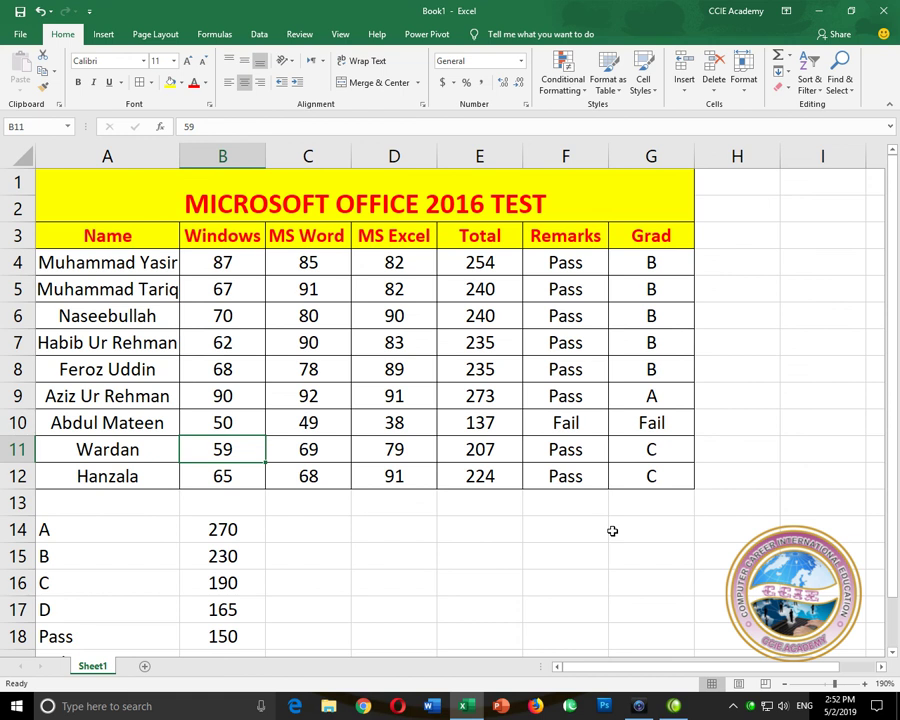
Check the grade formulas in G4 through G11
{"action": "left_click", "coordinate": [639, 264]}
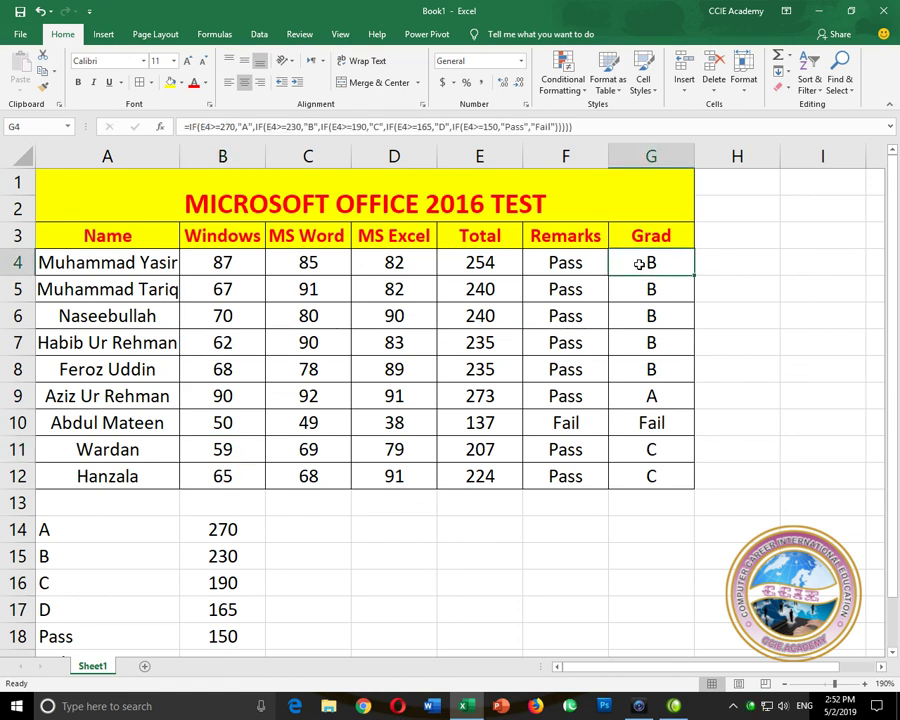
{"action": "left_click", "coordinate": [639, 285]}
{"action": "left_click", "coordinate": [634, 314]}
{"action": "left_click", "coordinate": [630, 343]}
{"action": "left_click", "coordinate": [629, 371]}
{"action": "left_click", "coordinate": [630, 396]}
{"action": "left_click", "coordinate": [630, 423]}
{"action": "left_click", "coordinate": [630, 450]}
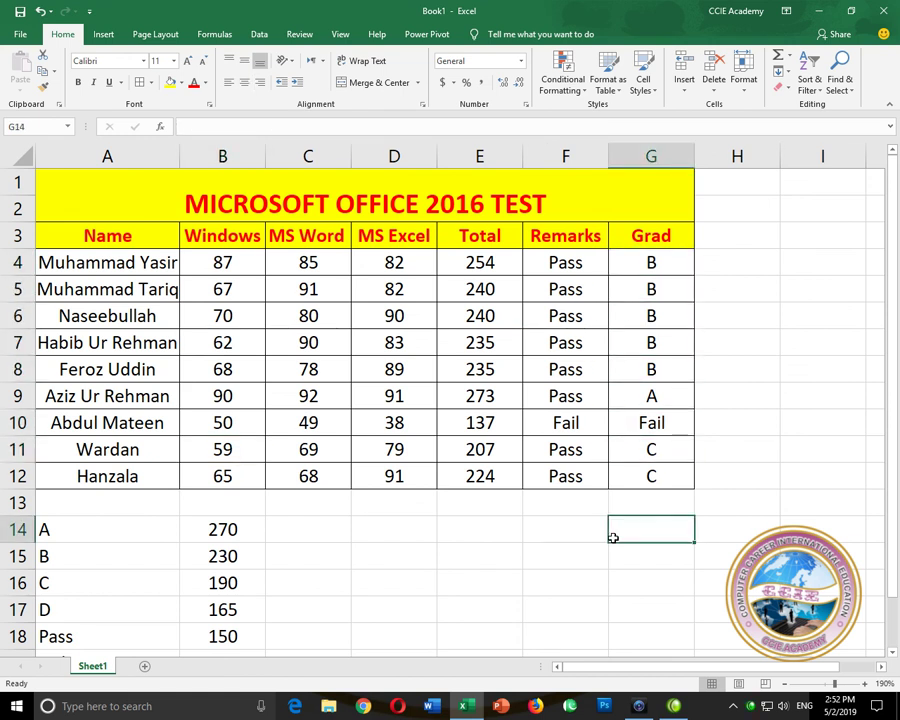